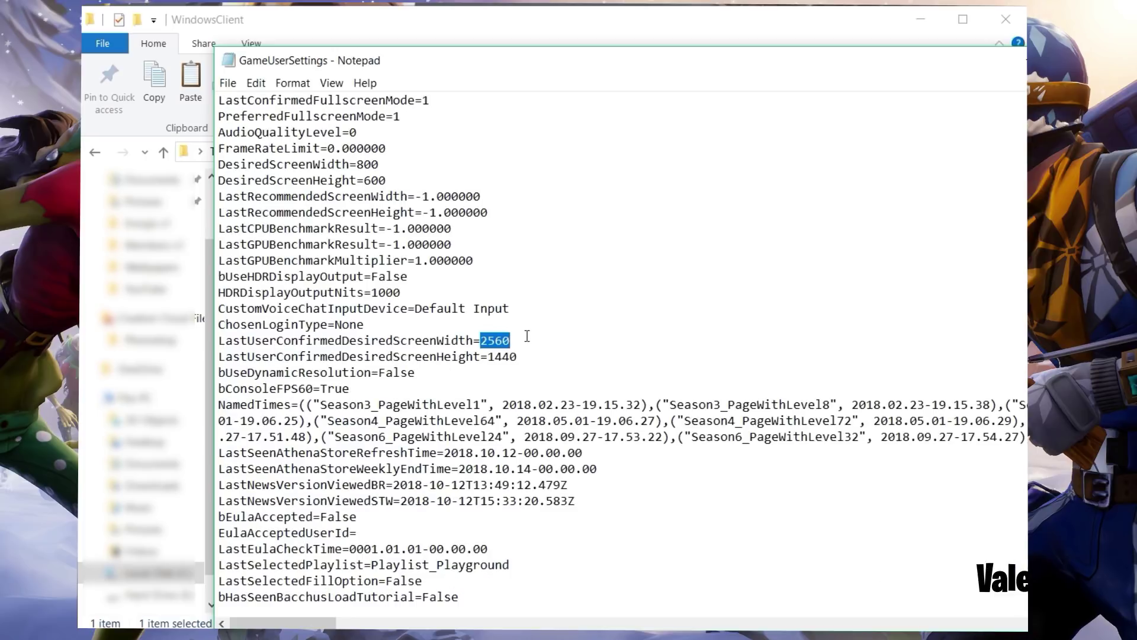
# In GameUserSettings, set LastUserConfirmedDesiredScreenWidth to 800 and LastUserConfirmedDesiredScreenHeight to 600
pyautogui.write('800')
pyautogui.moveTo(490, 359); pyautogui.dragTo(525, 362)
pyautogui.write('600')
# In the ScalabilityGroups section, set sg.ViewDistanceQuality to 1 and both sg.TextureQuality and sg.EffectsQuality to 0
pyautogui.scroll(-10, 295, 227)
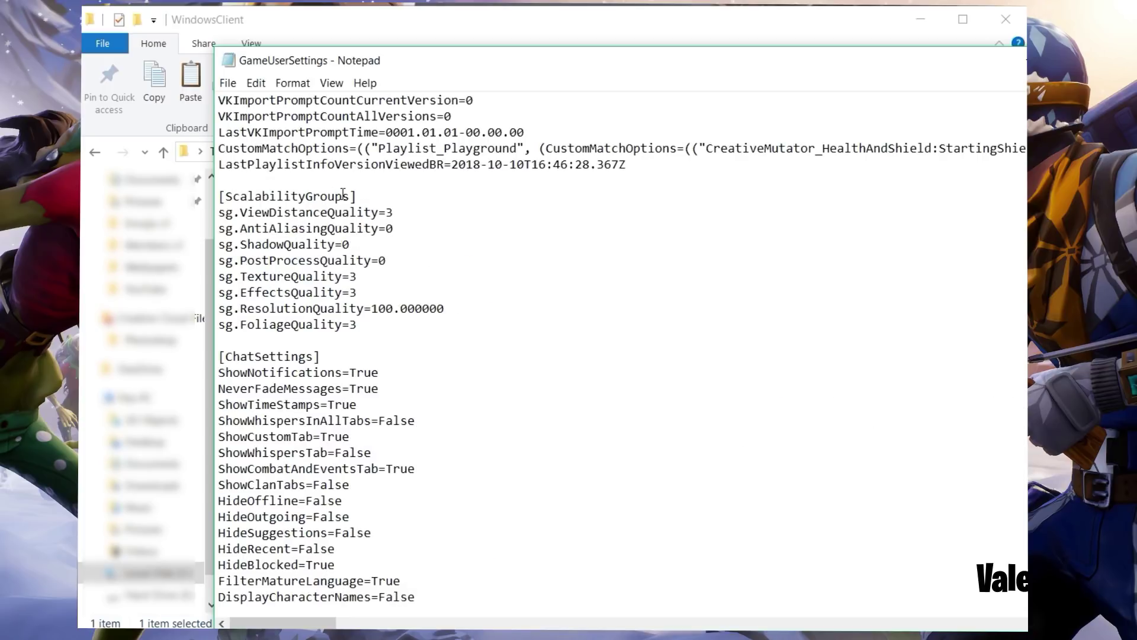
pyautogui.doubleClick(390, 213)
pyautogui.write('1')
pyautogui.scroll(-1, 352, 273)
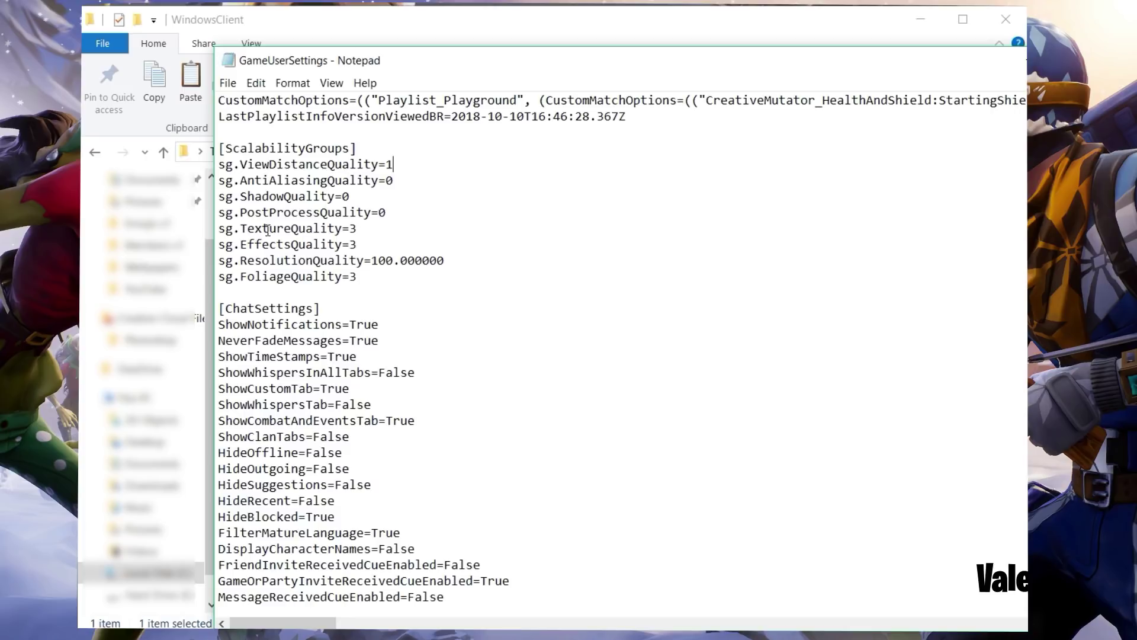
pyautogui.moveTo(358, 228); pyautogui.dragTo(350, 229)
pyautogui.write('0')
pyautogui.moveTo(357, 244); pyautogui.dragTo(350, 244)
pyautogui.write('0')
# Set sg.ResolutionQuality to 25 and sg.FoliageQuality to 0, and close the GameUserSettings file
pyautogui.moveTo(372, 260); pyautogui.dragTo(445, 261)
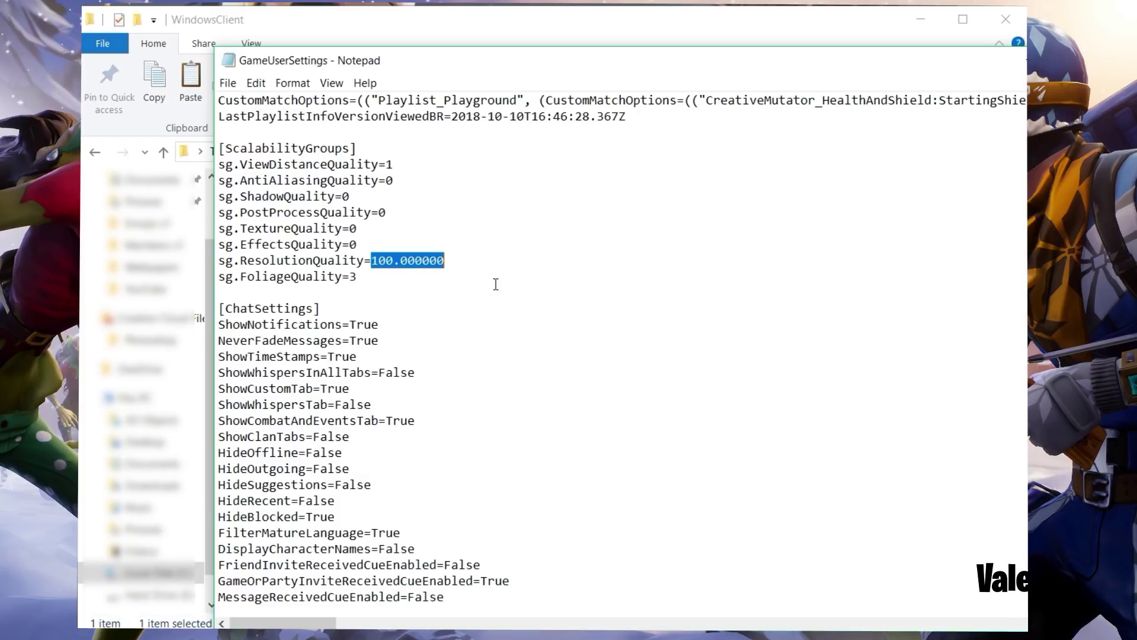
pyautogui.write('25')
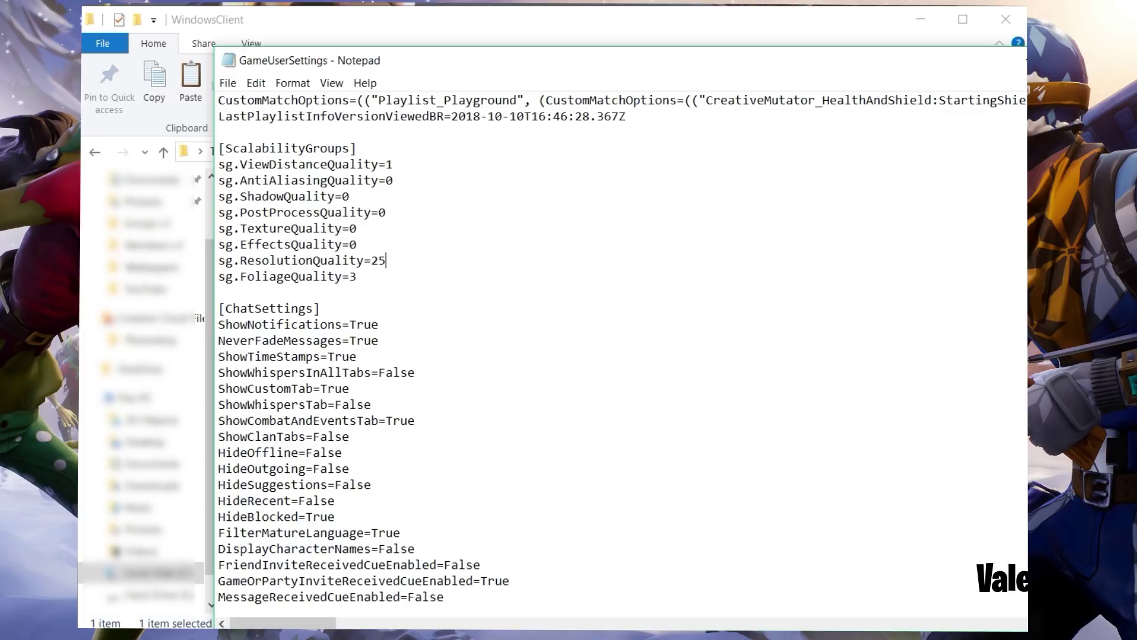
pyautogui.doubleClick(357, 279)
pyautogui.write('0')
pyautogui.scroll(10, 470, 319)
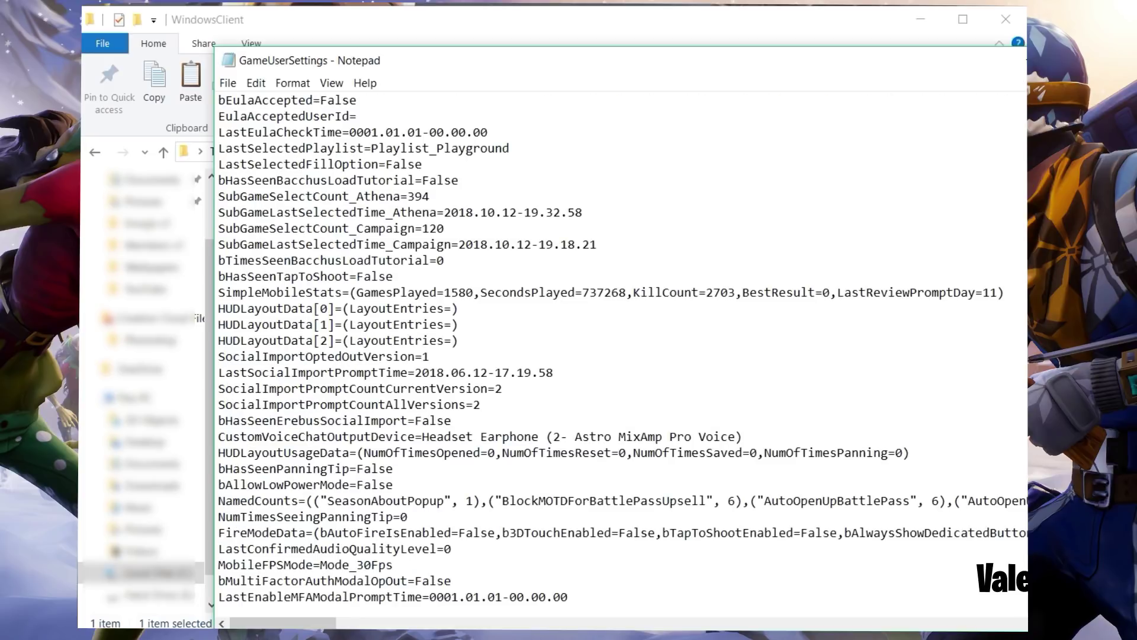
pyautogui.hotkey('alt', 'F4')
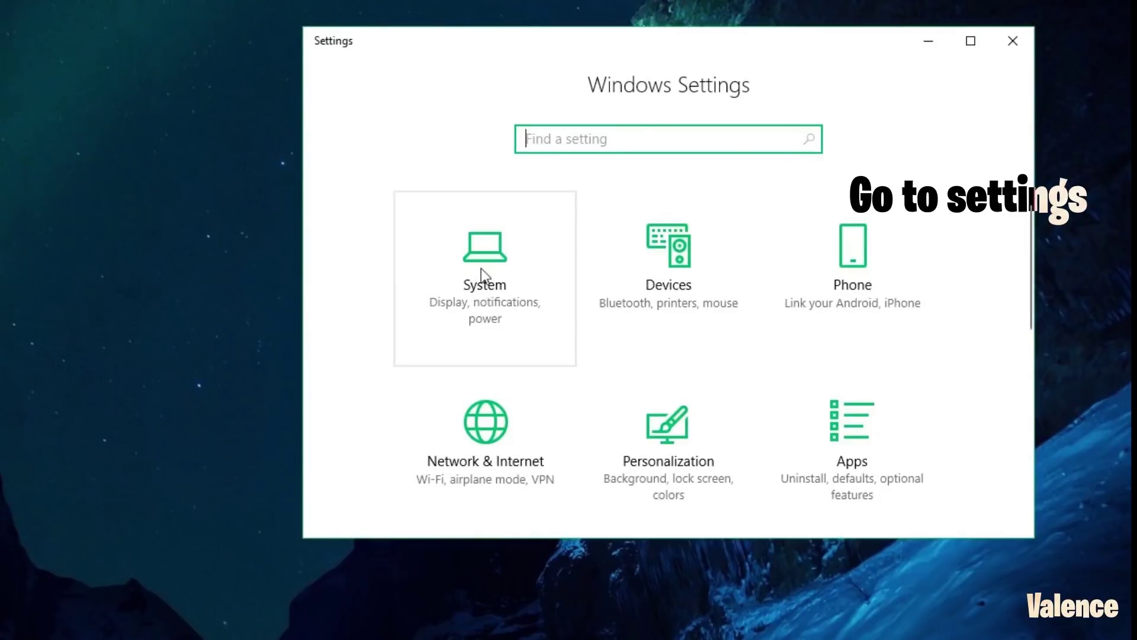
# In Windows Settings, go to the system's Power & sleep page and open the additional power settings
pyautogui.click(481, 268)
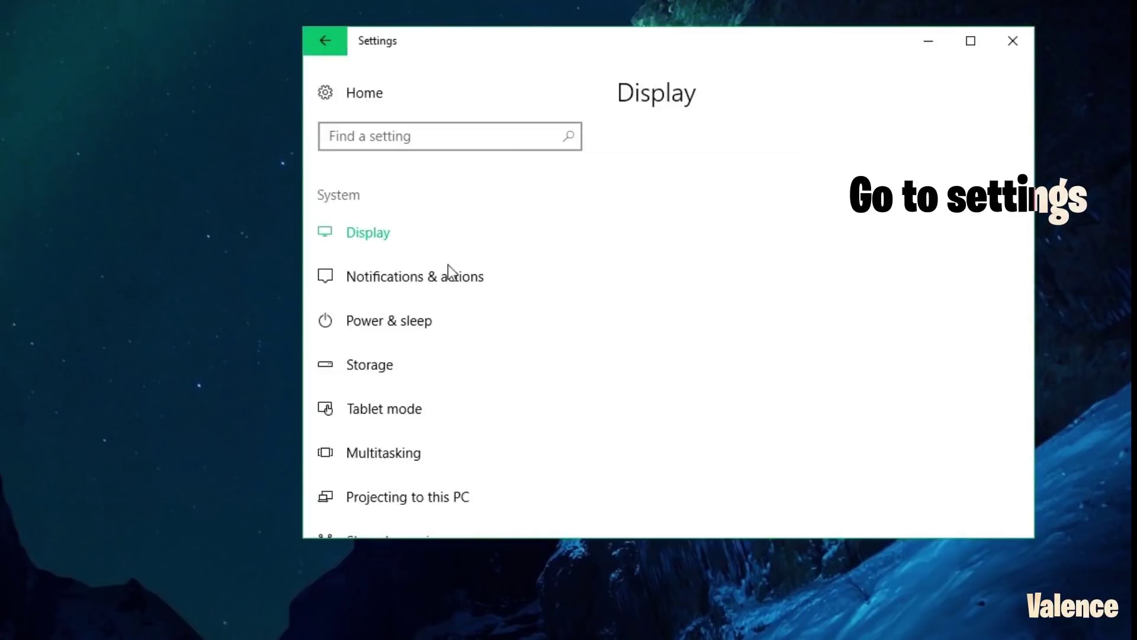
pyautogui.click(407, 325)
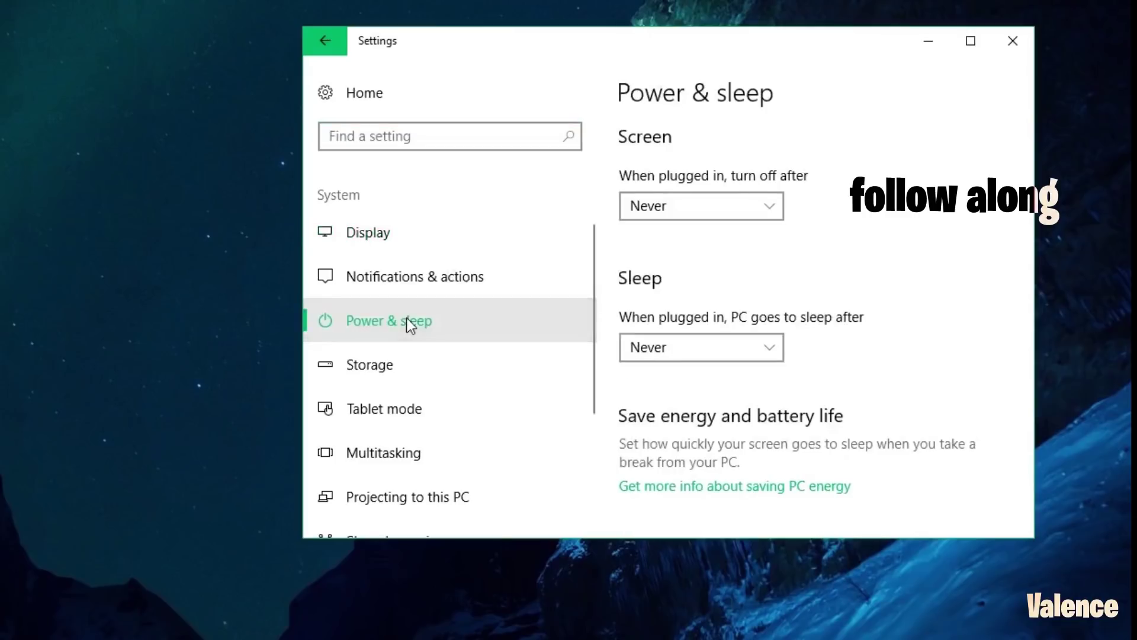
pyautogui.scroll(-5, 691, 178)
pyautogui.moveTo(699, 46); pyautogui.dragTo(557, 3)
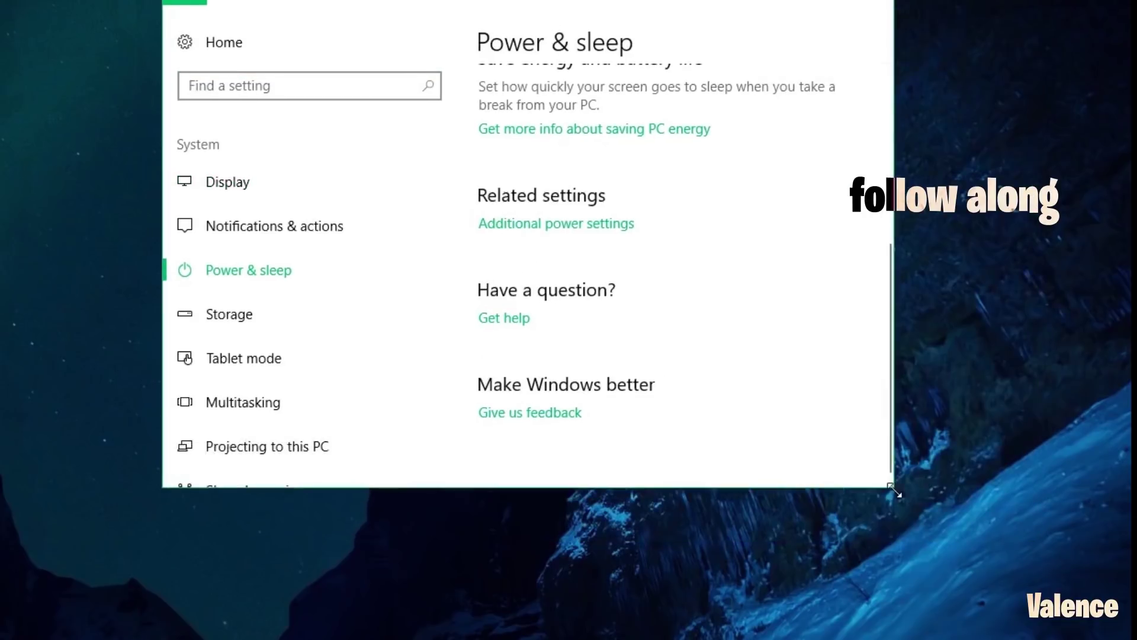
pyautogui.moveTo(895, 488); pyautogui.dragTo(1048, 566)
pyautogui.scroll(4, 816, 308)
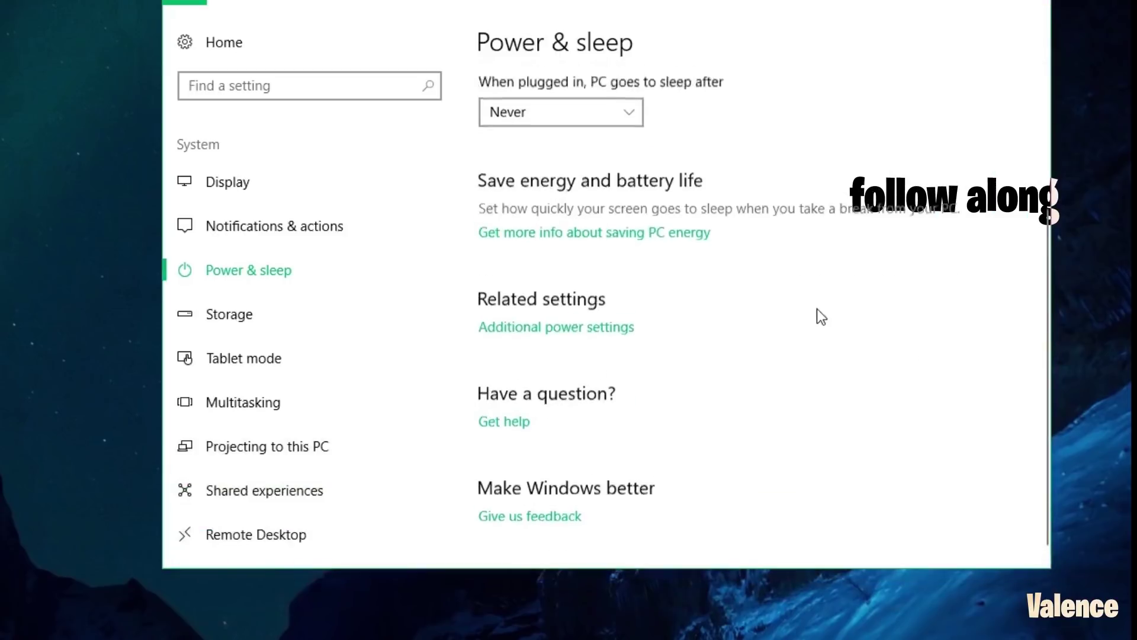
pyautogui.scroll(-3, 782, 352)
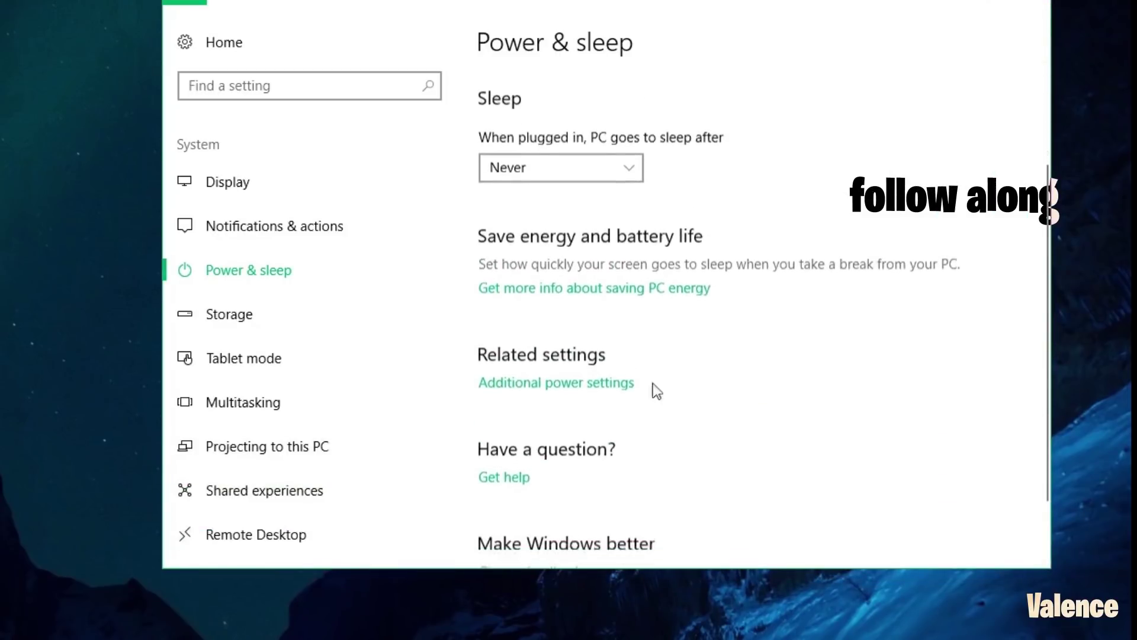
pyautogui.click(615, 382)
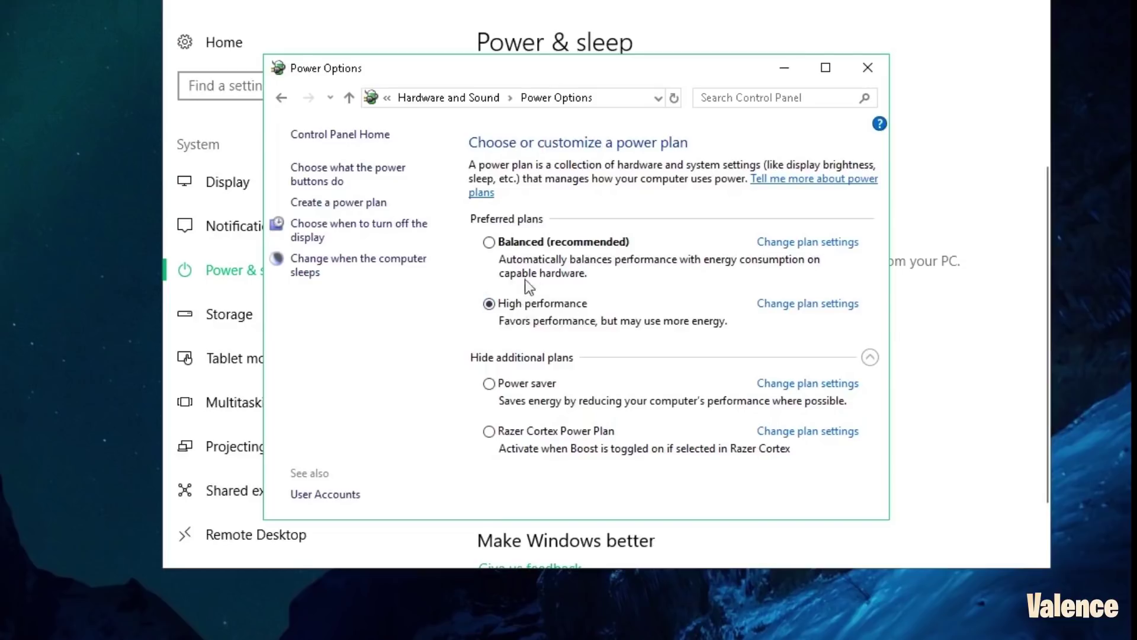
# Open the High performance plan's advanced power settings and set the hard disk turn-off time to 0 minutes
pyautogui.click(809, 305)
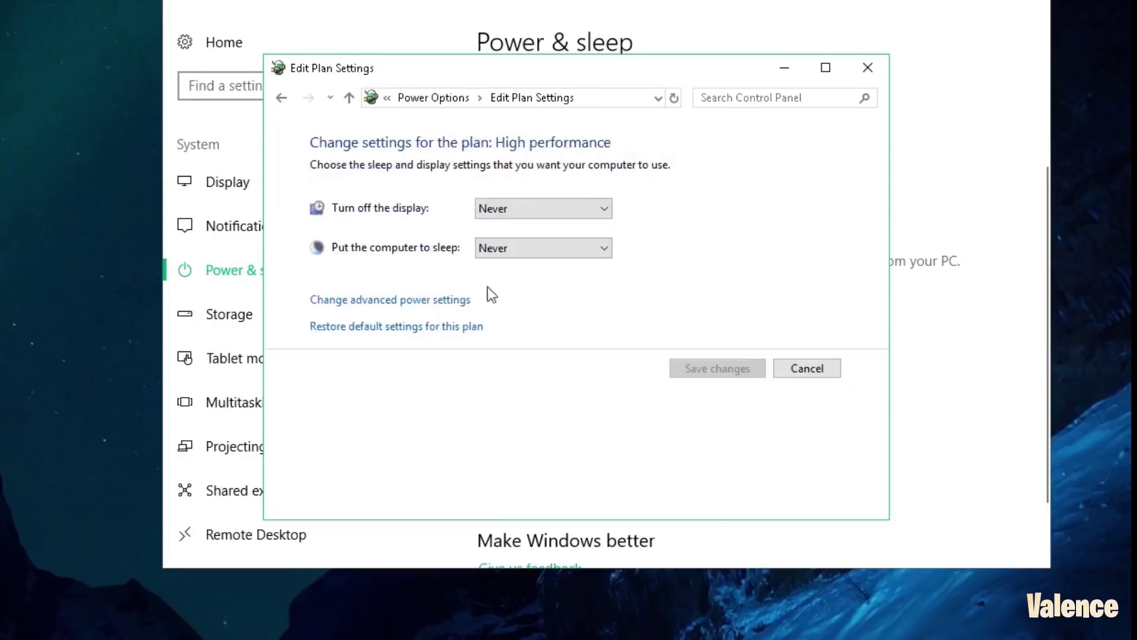
pyautogui.click(432, 303)
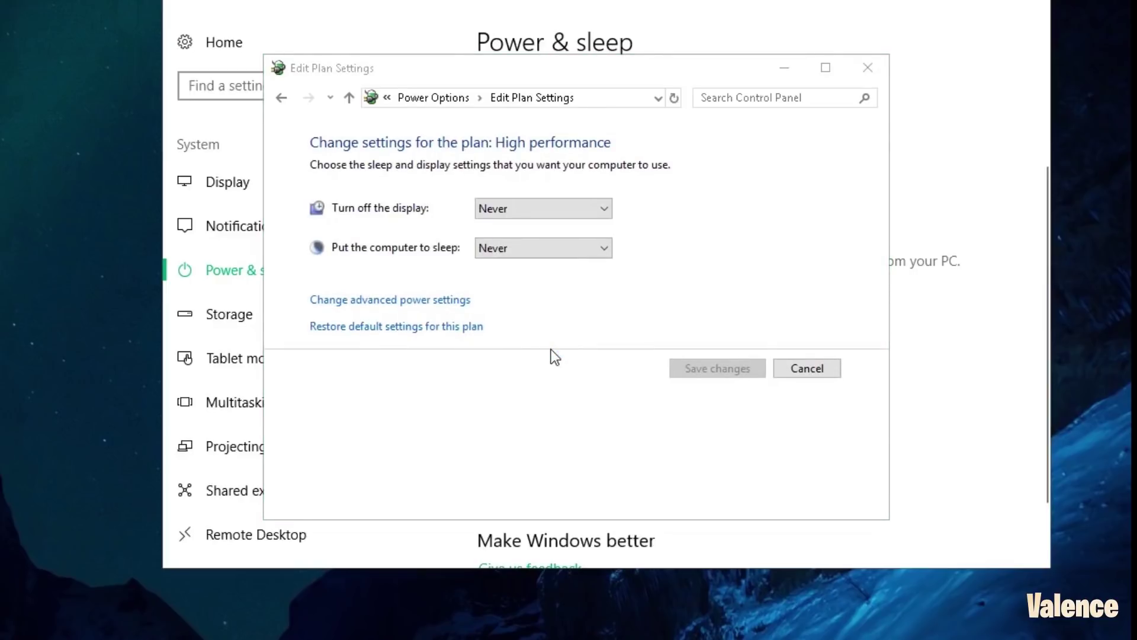
pyautogui.moveTo(292, 208); pyautogui.dragTo(396, 169)
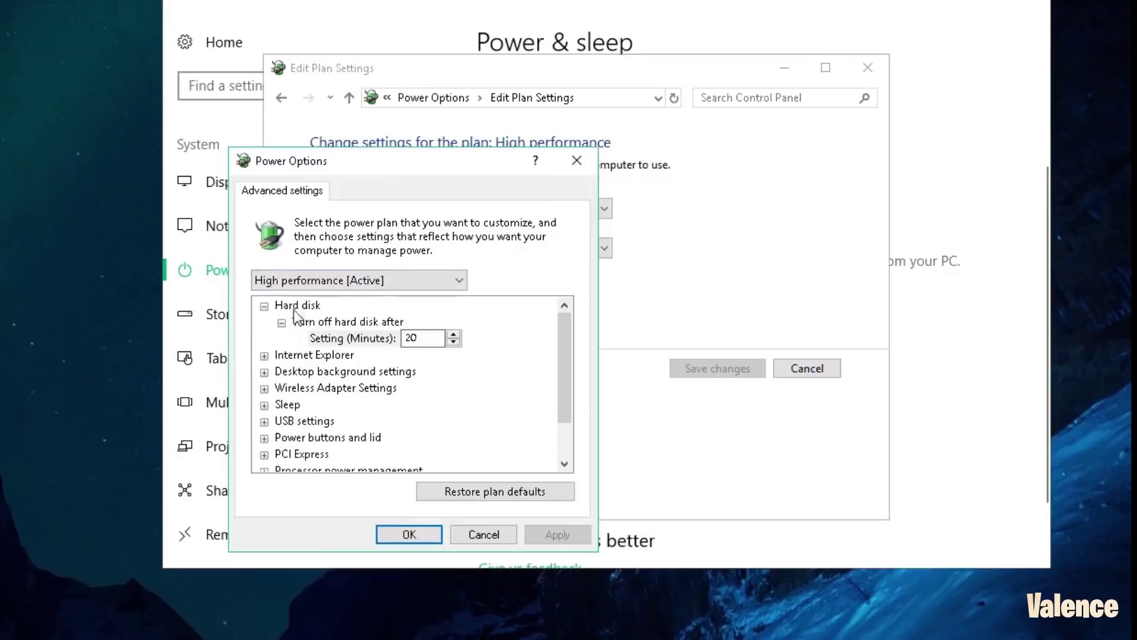
pyautogui.doubleClick(409, 338)
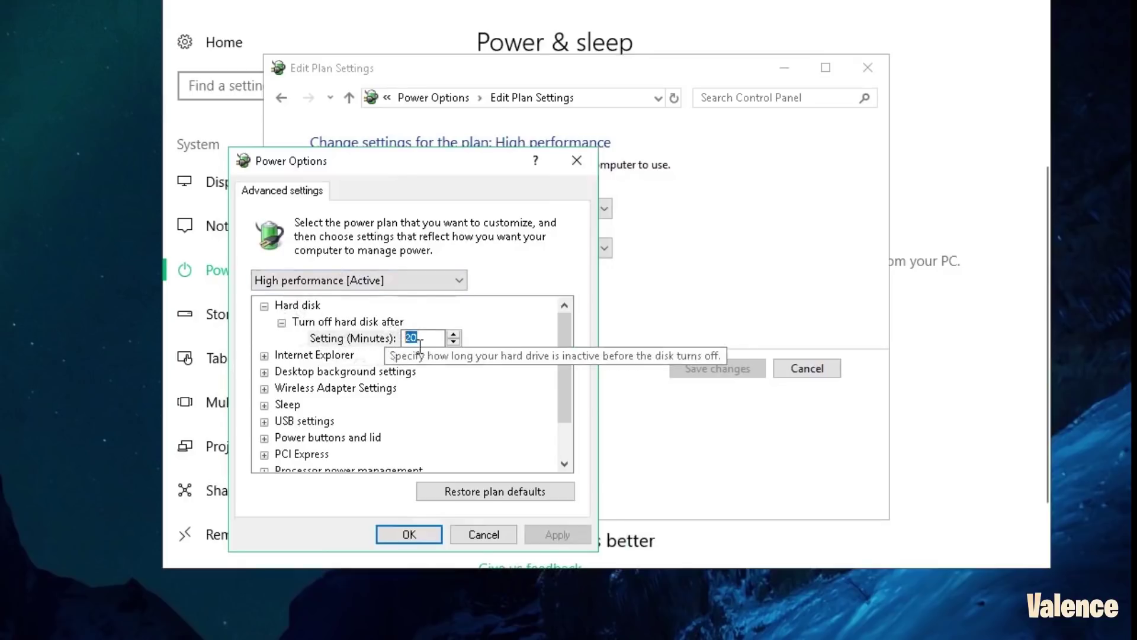
pyautogui.write('0')
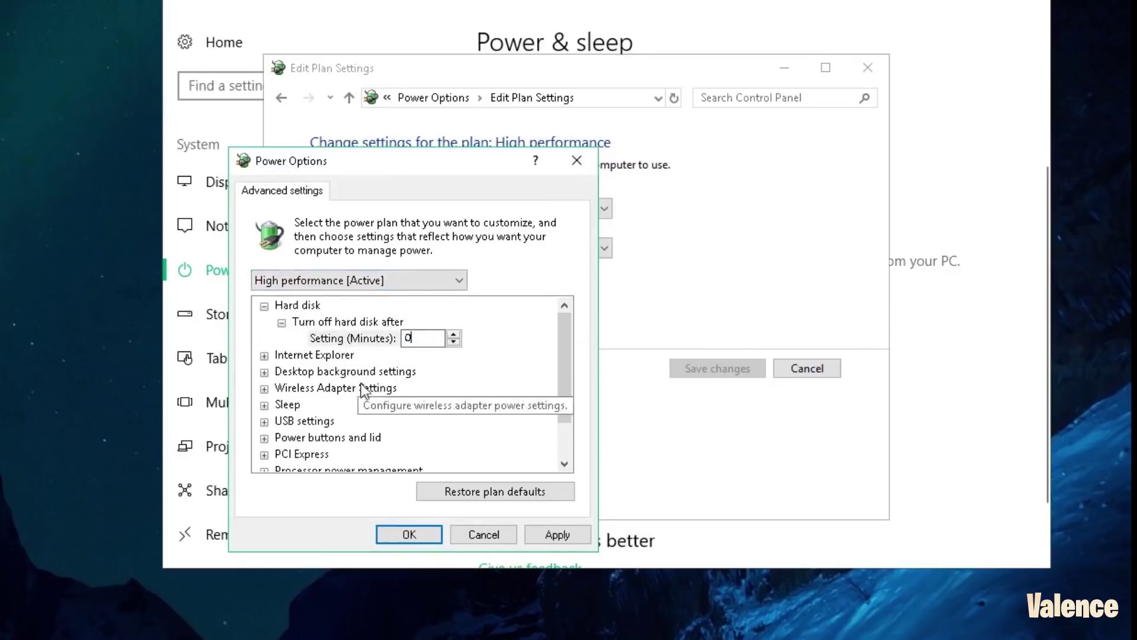
# Under Processor power management, set the maximum processor state to 100%
pyautogui.moveTo(562, 361); pyautogui.dragTo(570, 399)
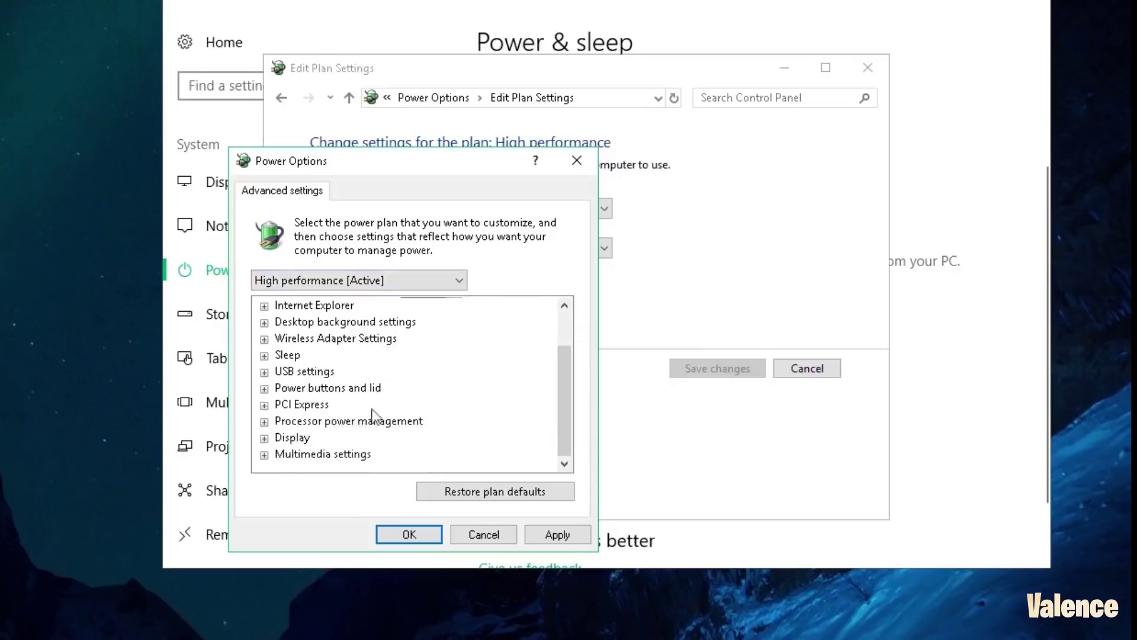
pyautogui.click(264, 421)
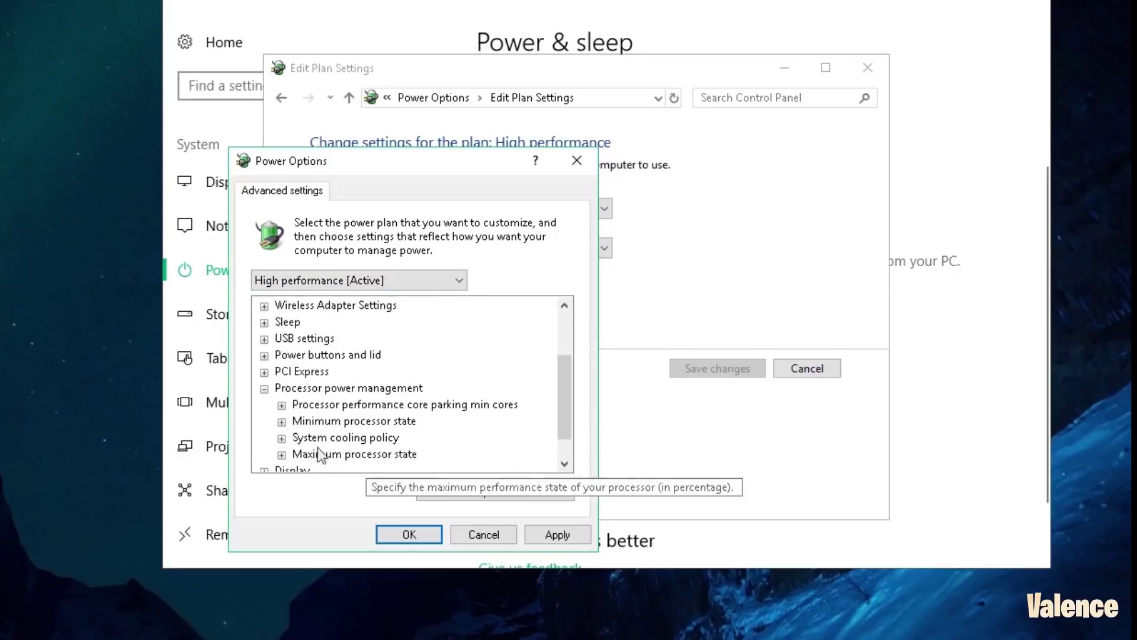
pyautogui.click(282, 454)
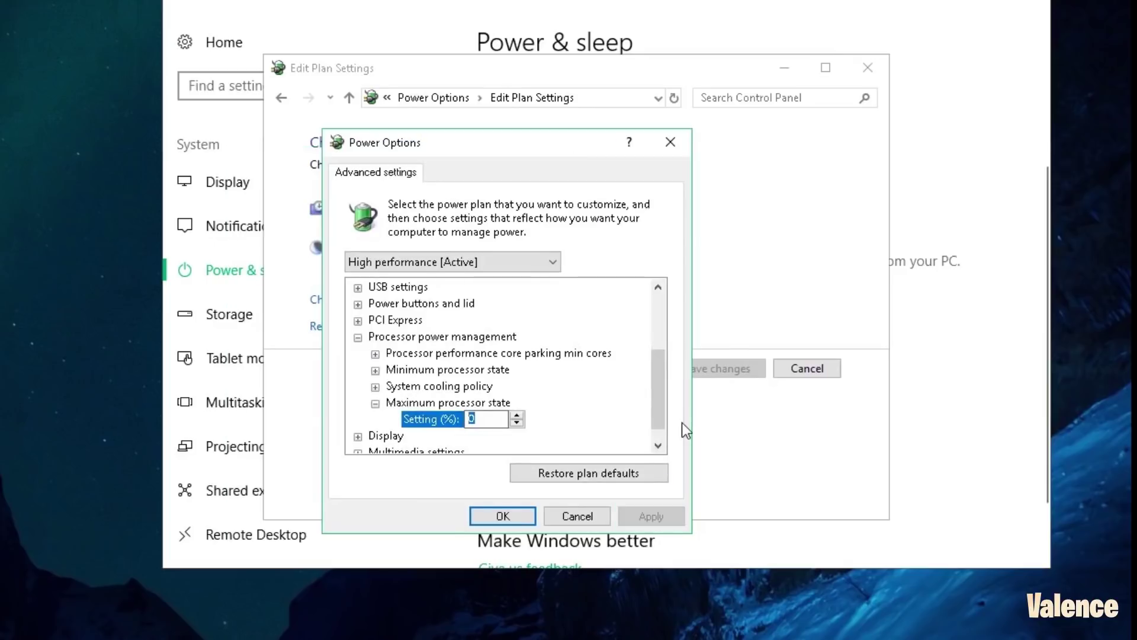
pyautogui.write('100')
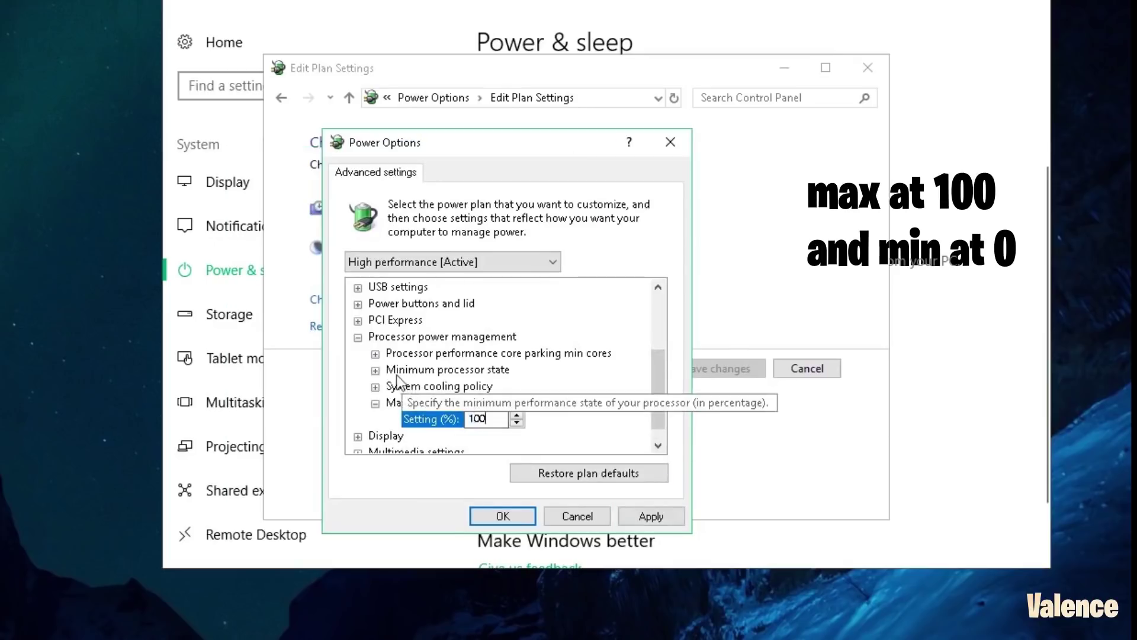
# Set the minimum processor state to 0%, apply the advanced power settings and close the power plan windows
pyautogui.click(376, 370)
pyautogui.click(459, 386)
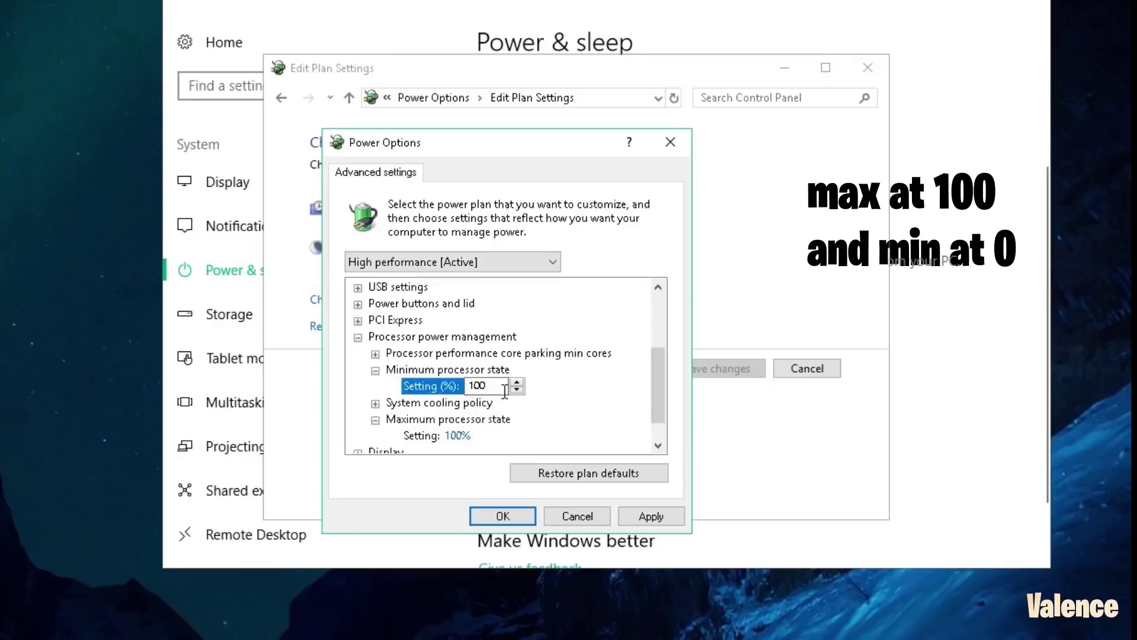
pyautogui.doubleClick(486, 385)
pyautogui.write('0')
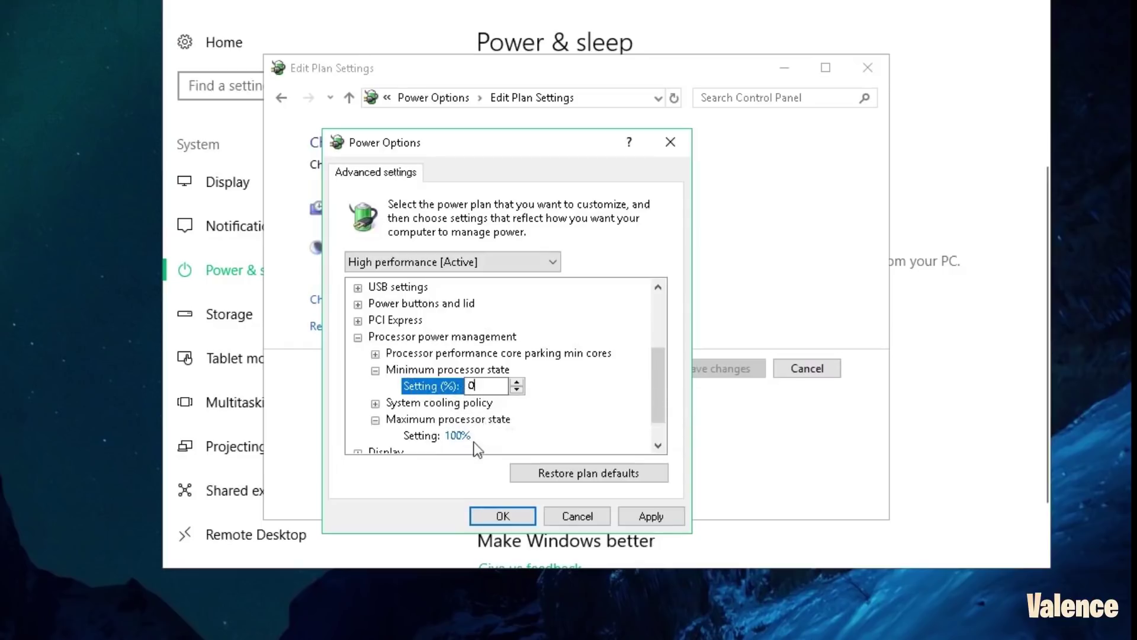
pyautogui.click(634, 520)
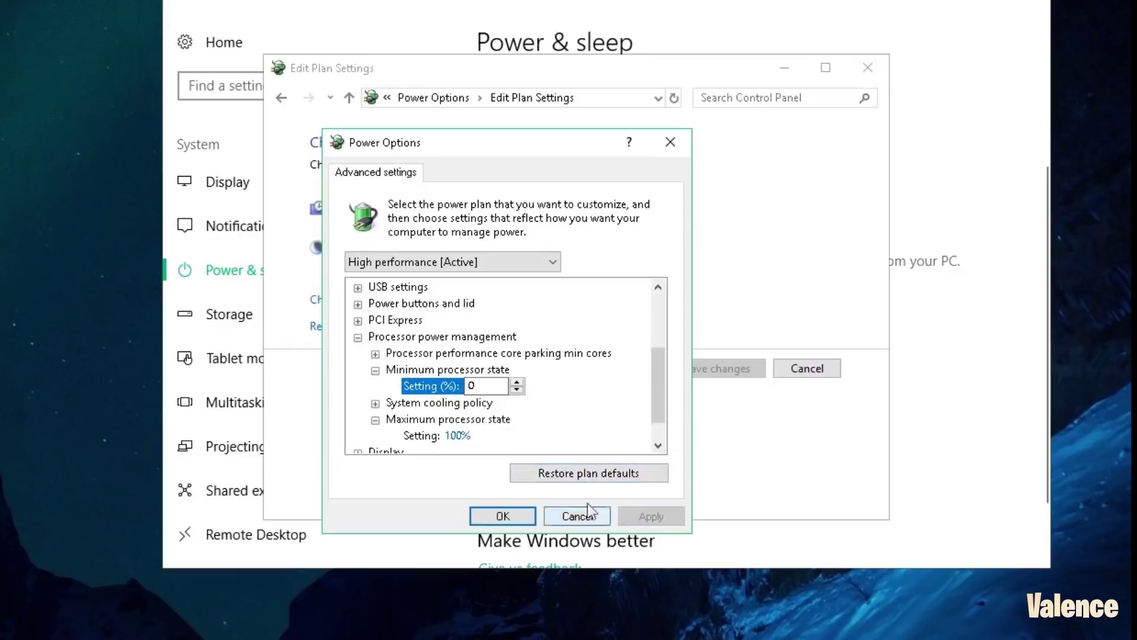
pyautogui.click(503, 517)
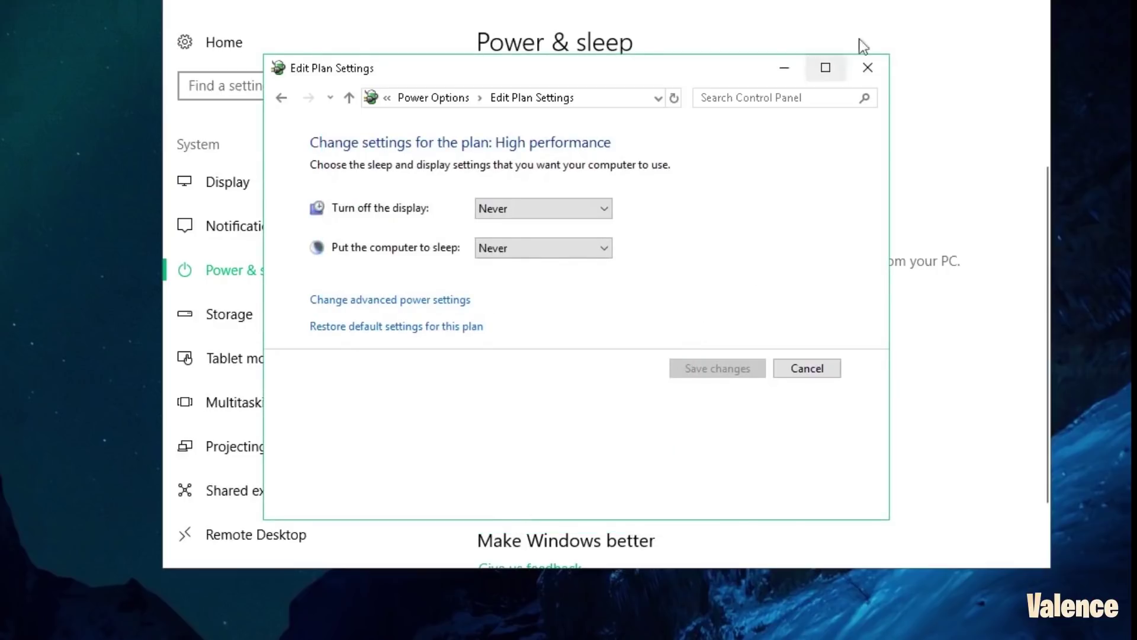
pyautogui.click(865, 69)
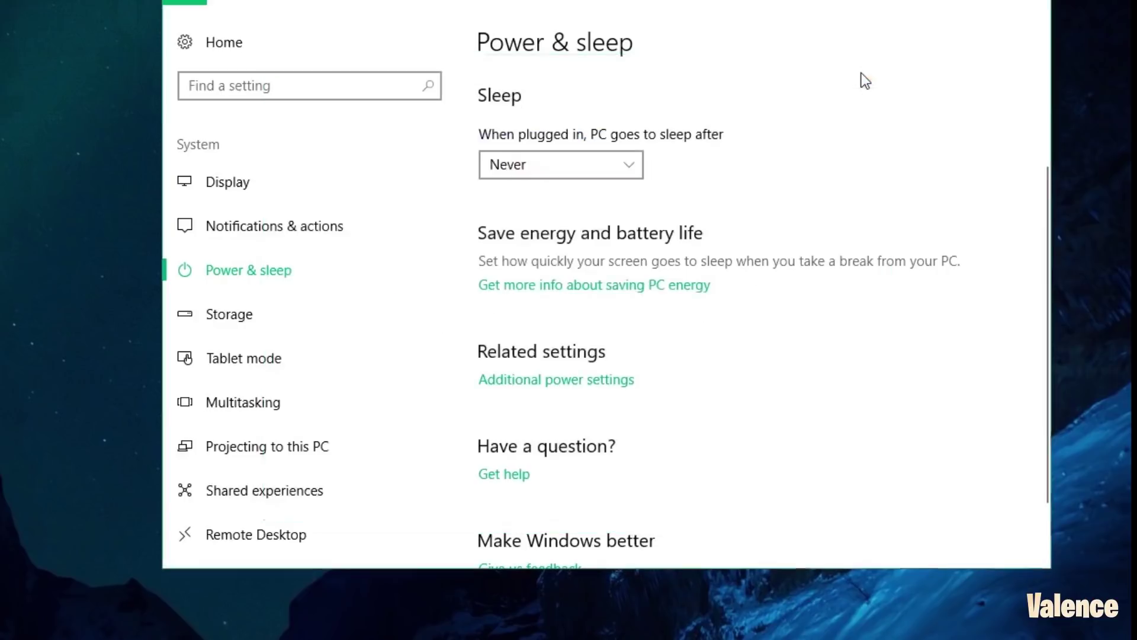
# In the general privacy options, turn off app launch tracking and suggested content in the Settings app
pyautogui.click(255, 54)
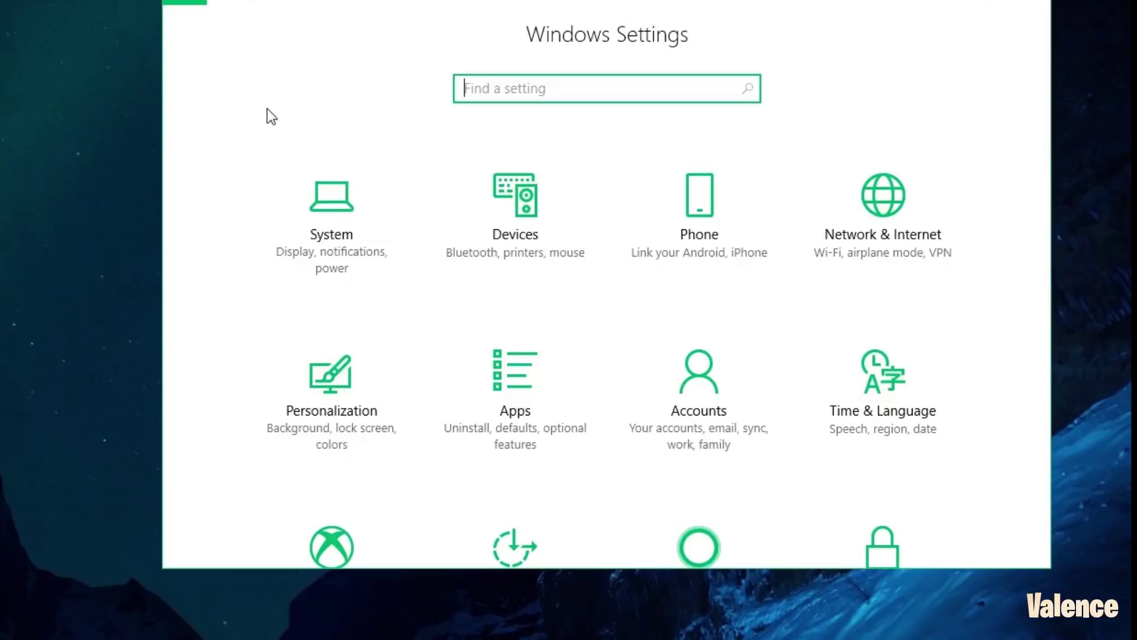
pyautogui.scroll(-2, 640, 332)
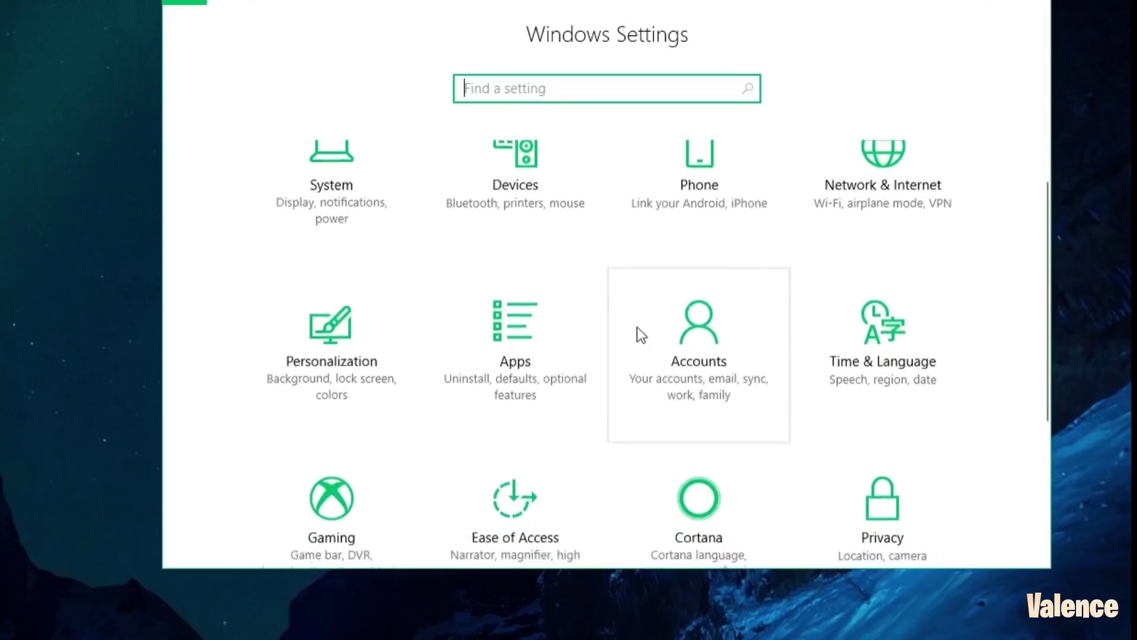
pyautogui.scroll(-1, 668, 361)
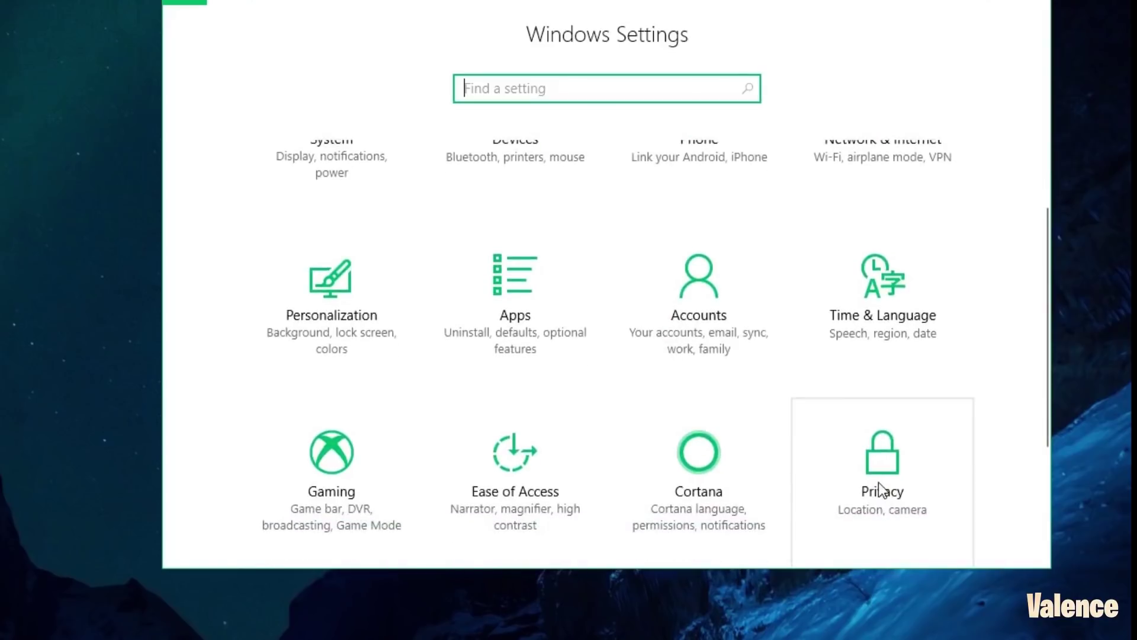
pyautogui.click(879, 482)
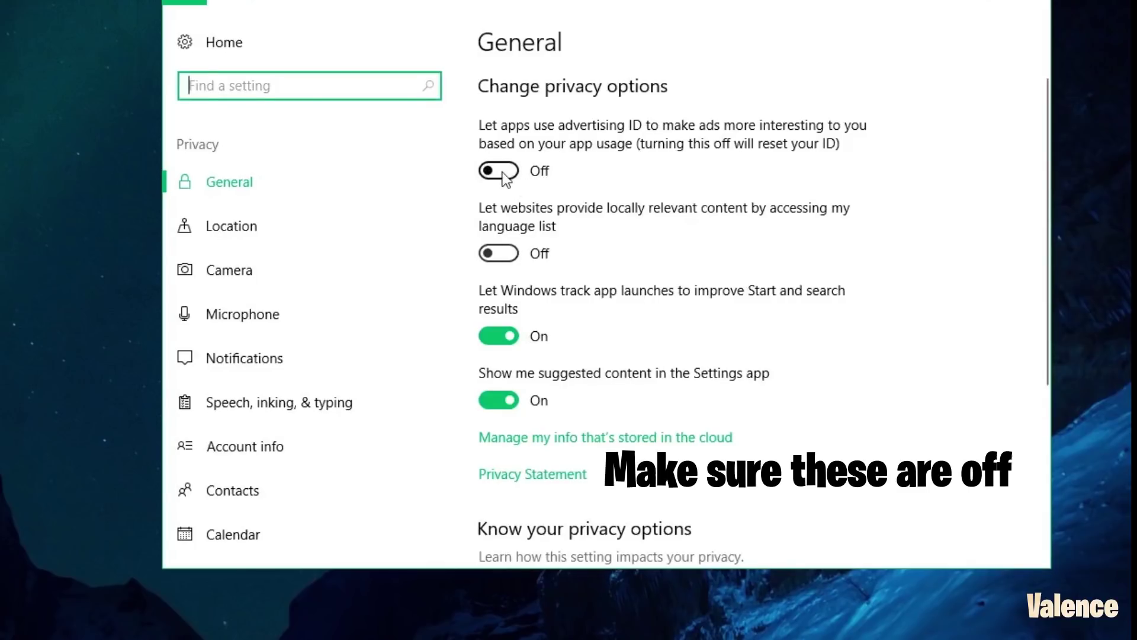
pyautogui.click(506, 334)
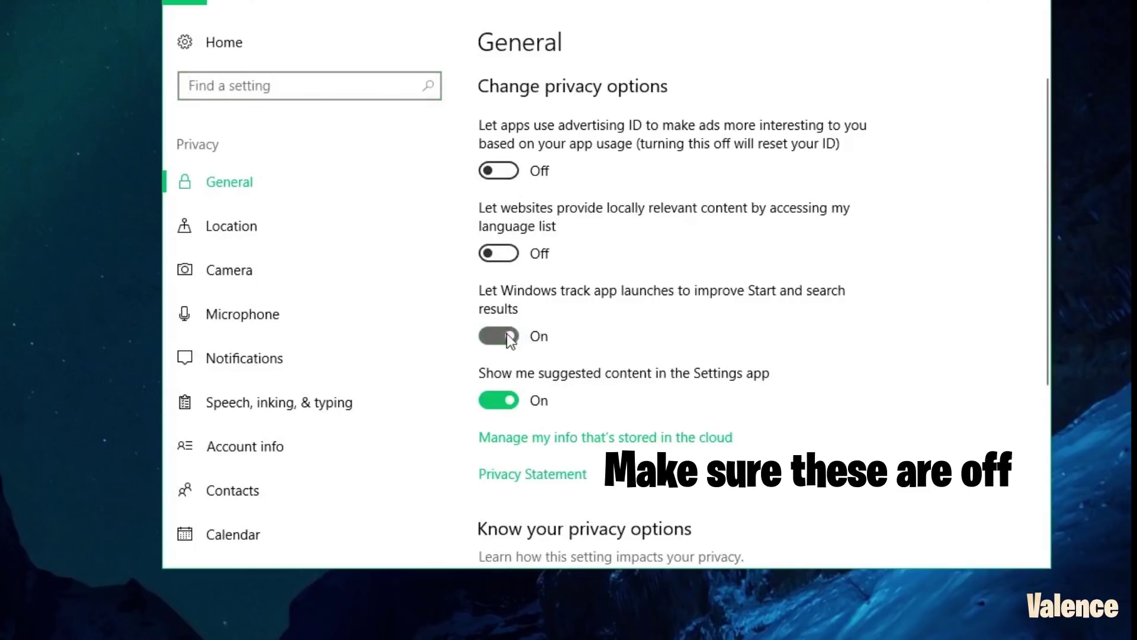
pyautogui.click(501, 408)
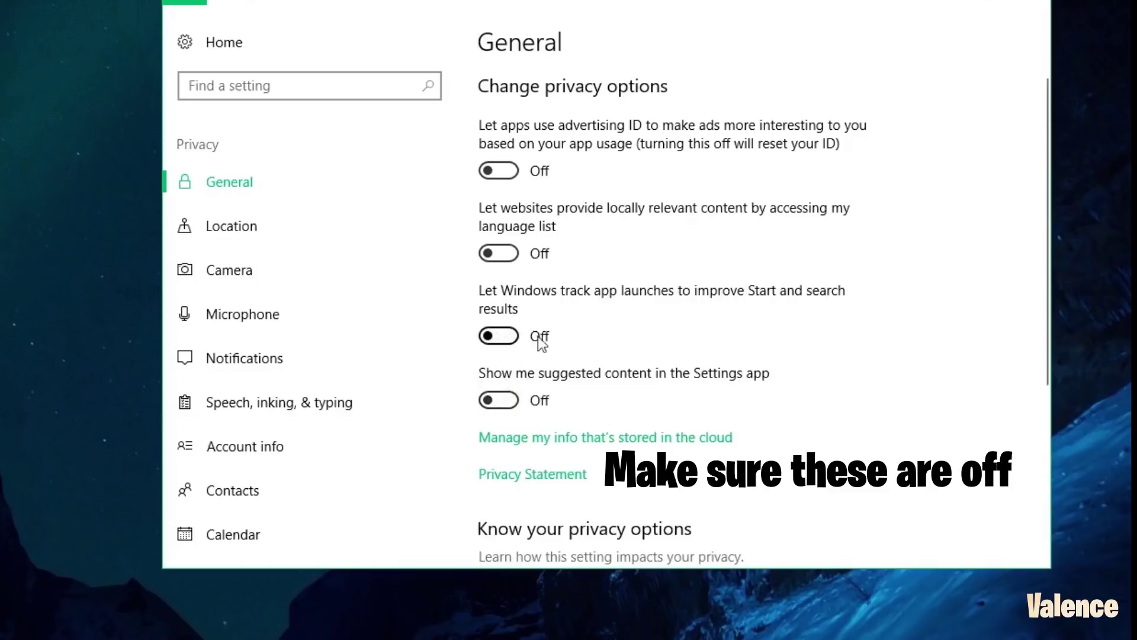
# Check the device location switch in the Location privacy settings without changing it
pyautogui.click(272, 224)
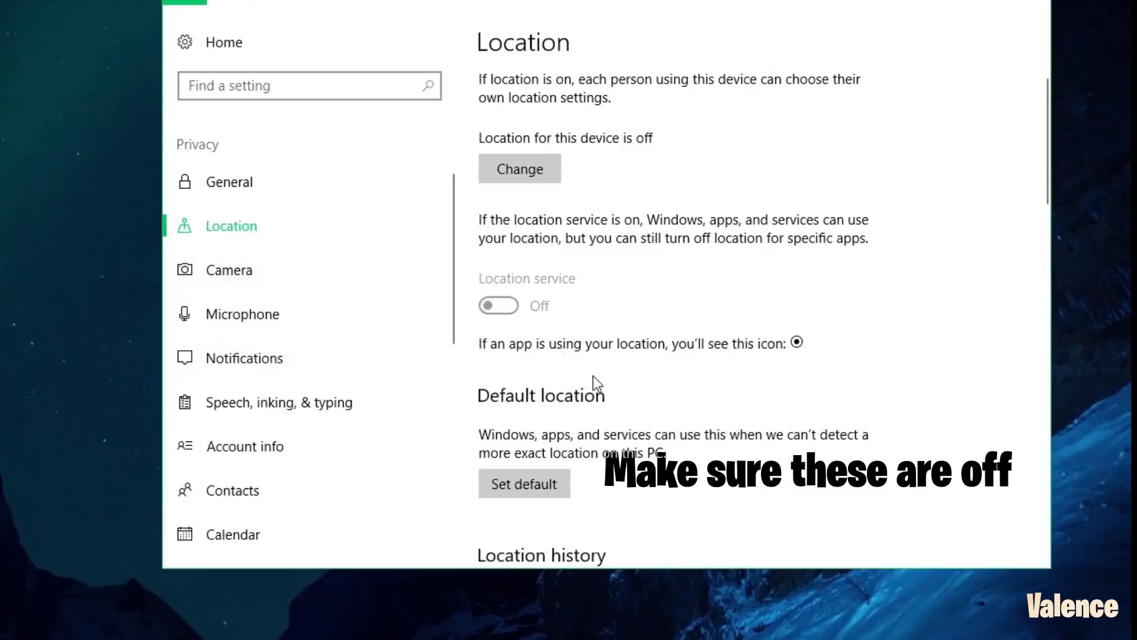
pyautogui.click(543, 180)
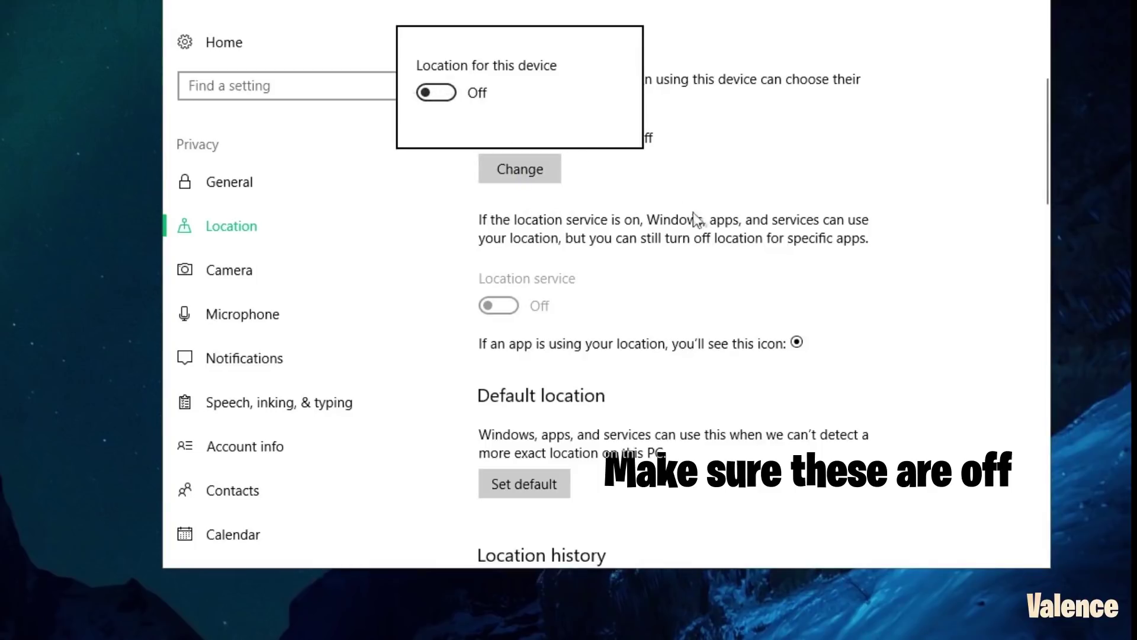
pyautogui.click(794, 197)
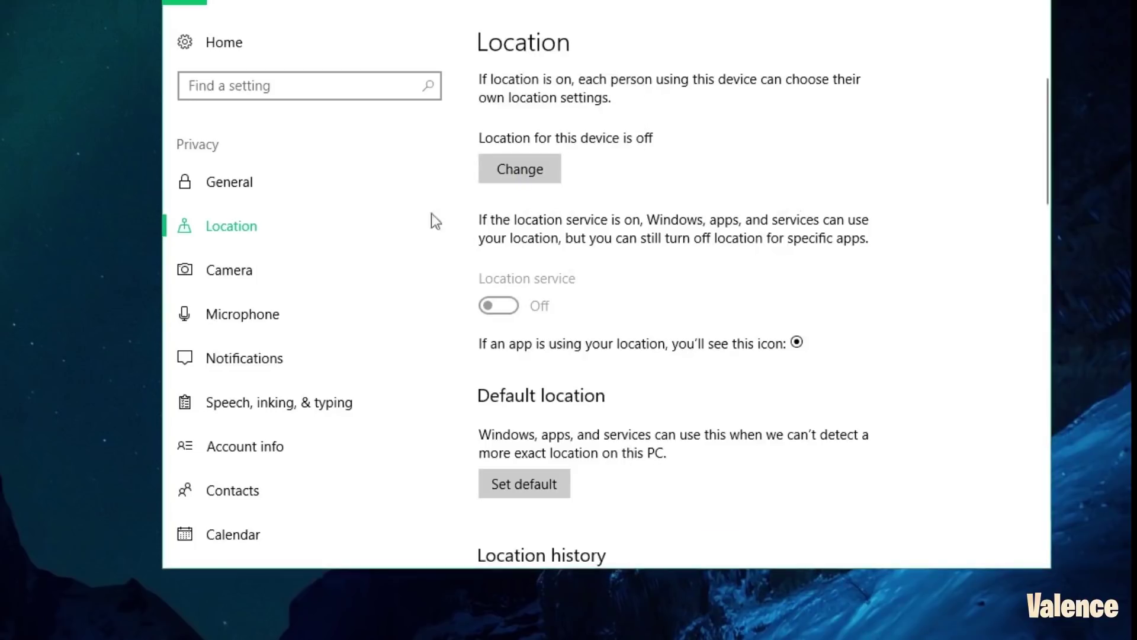
# Review the Camera privacy page and its app list, and turn off app access to the microphone
pyautogui.click(302, 256)
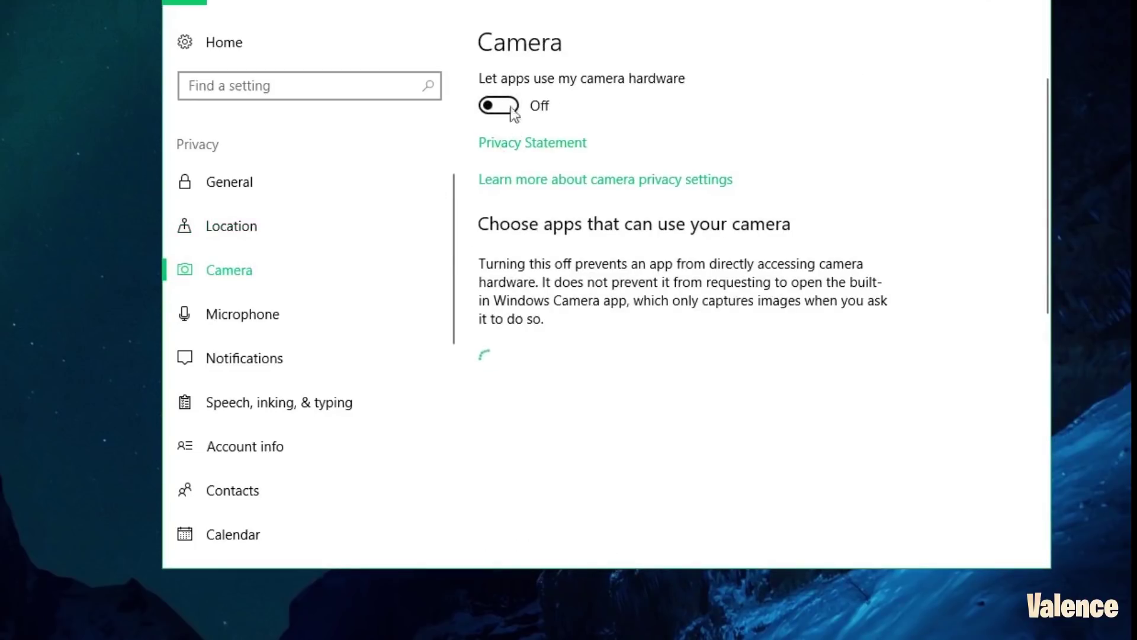
pyautogui.scroll(-6, 744, 347)
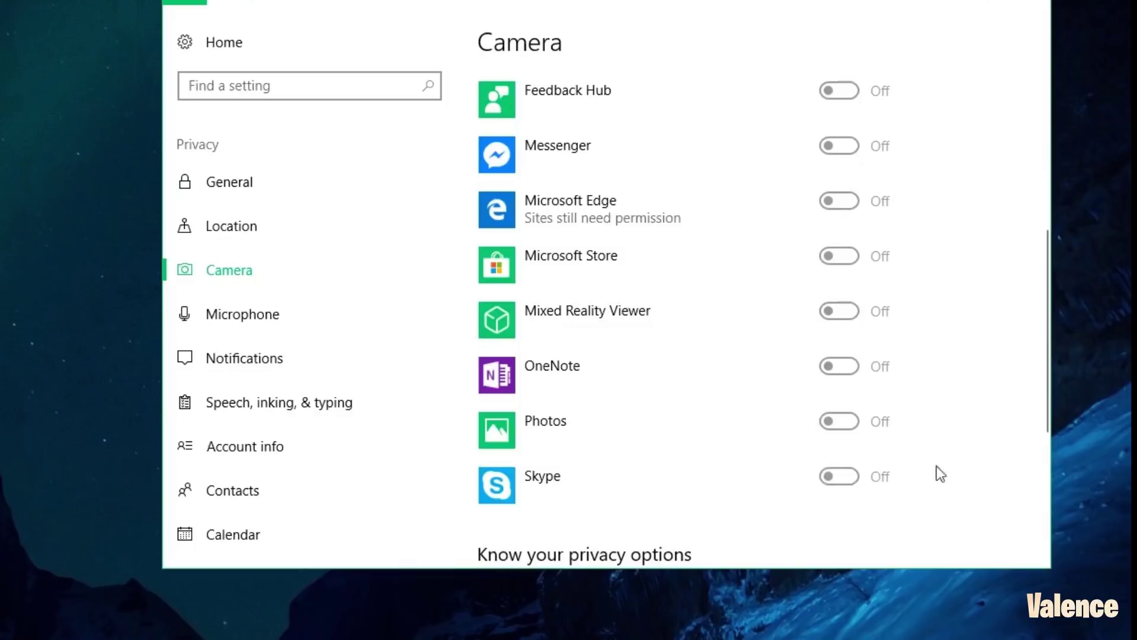
pyautogui.click(323, 322)
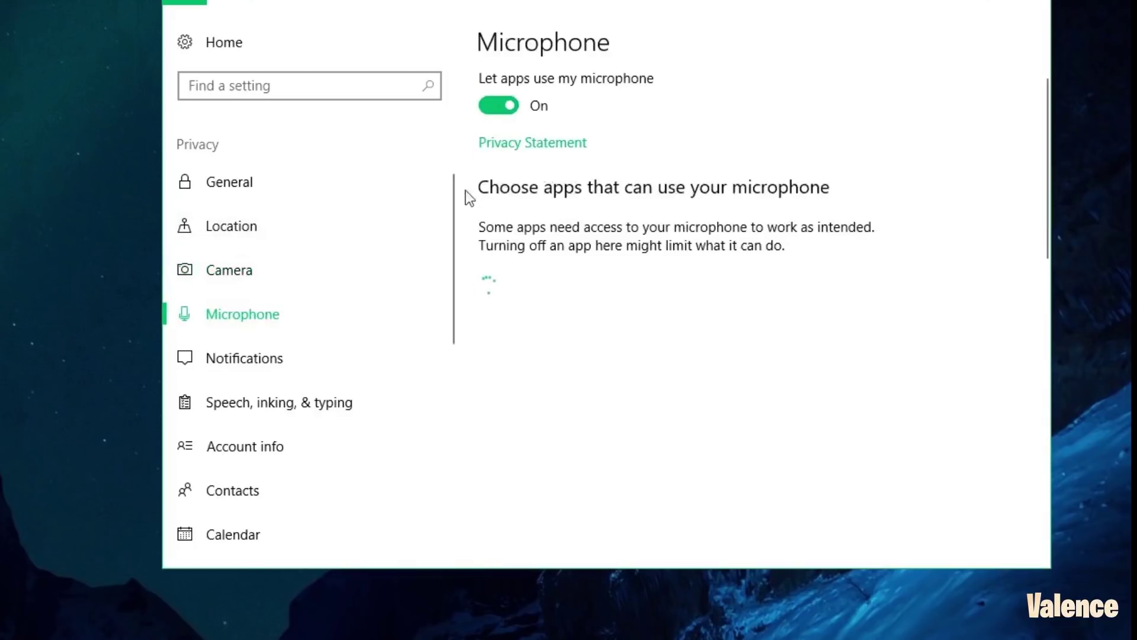
pyautogui.click(502, 109)
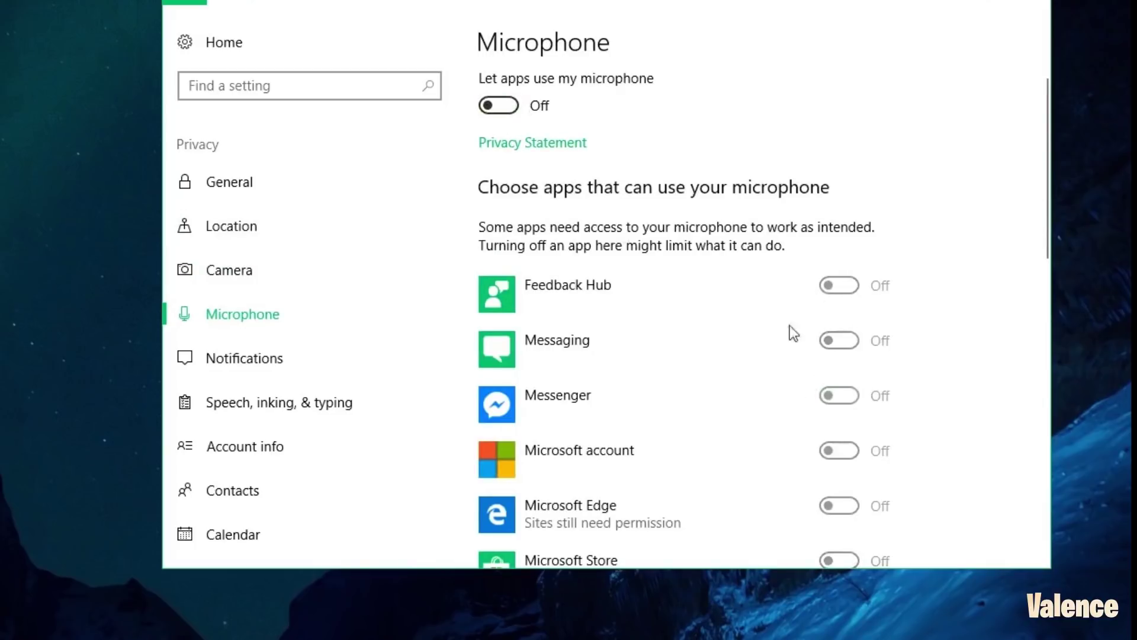
# Check the app access switches for contacts, calendar, call history and email in the privacy settings
pyautogui.click(239, 496)
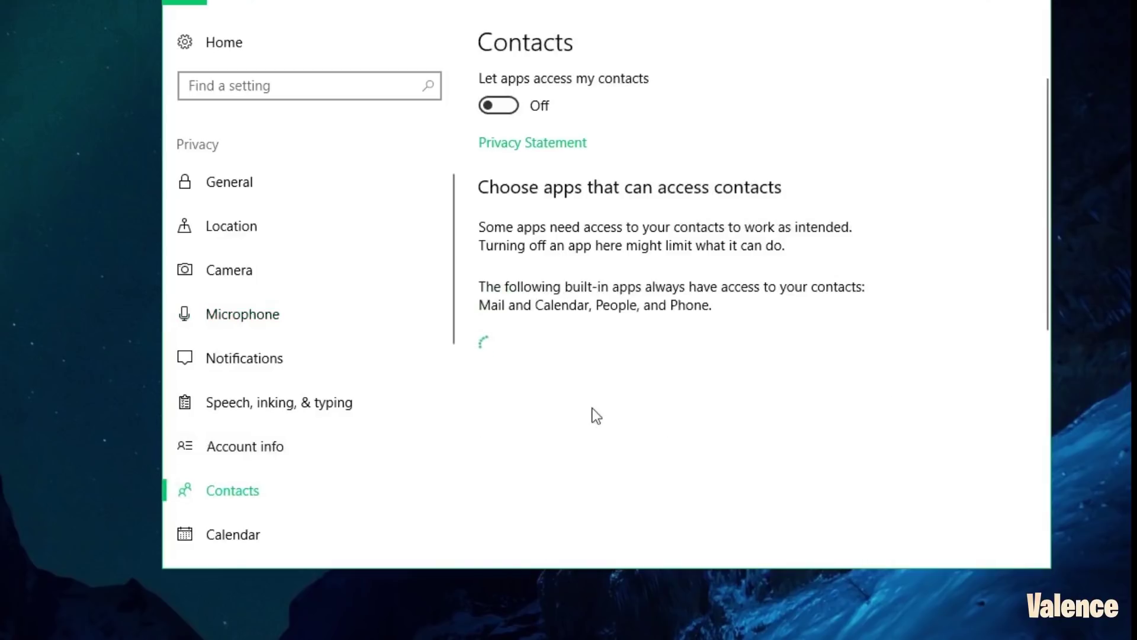
pyautogui.scroll(-3, 847, 349)
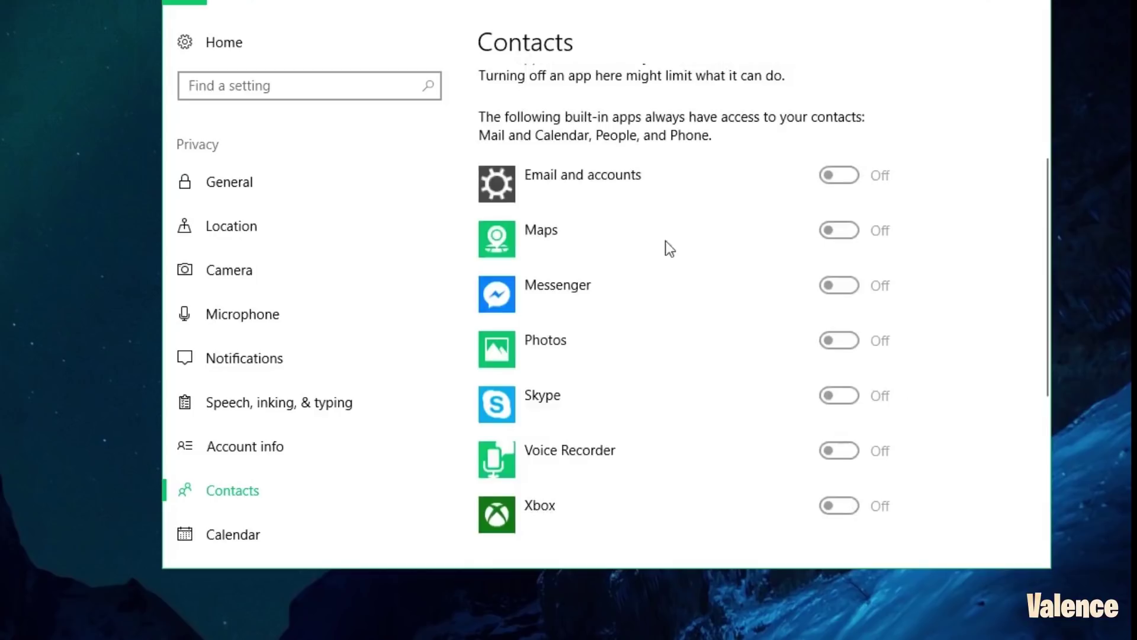
pyautogui.click(311, 527)
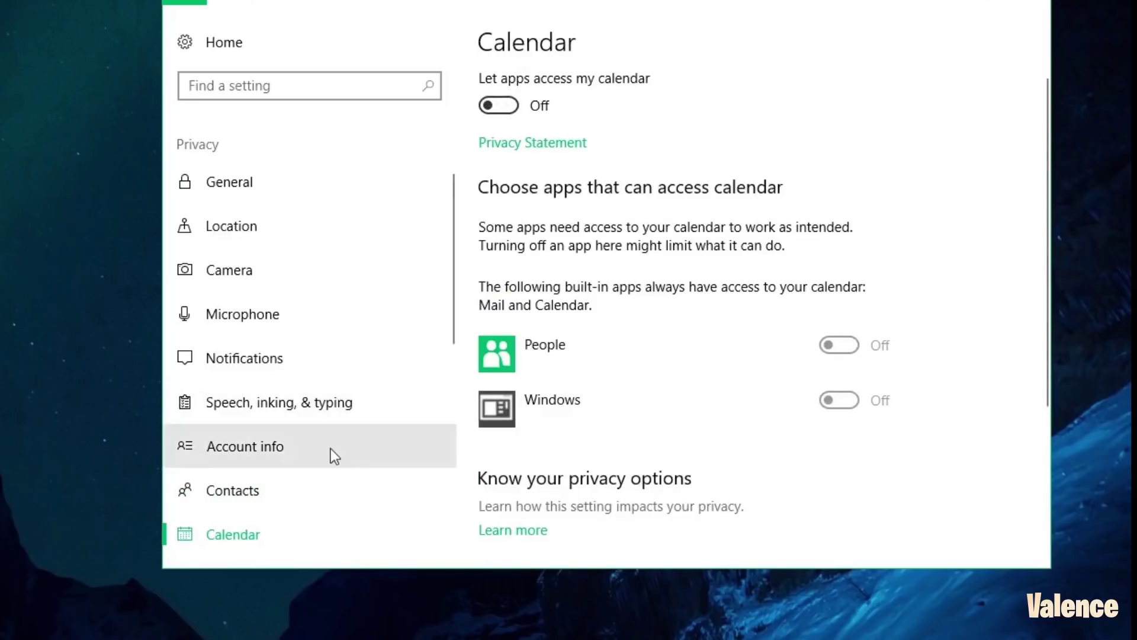
pyautogui.scroll(-3, 327, 465)
pyautogui.click(309, 442)
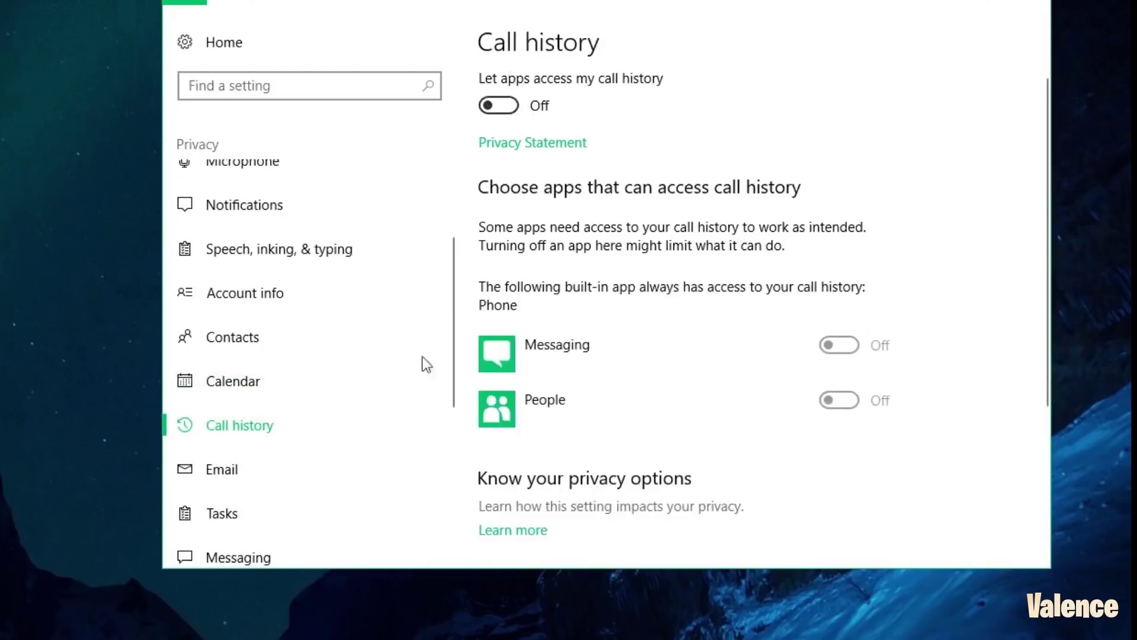
pyautogui.click(272, 474)
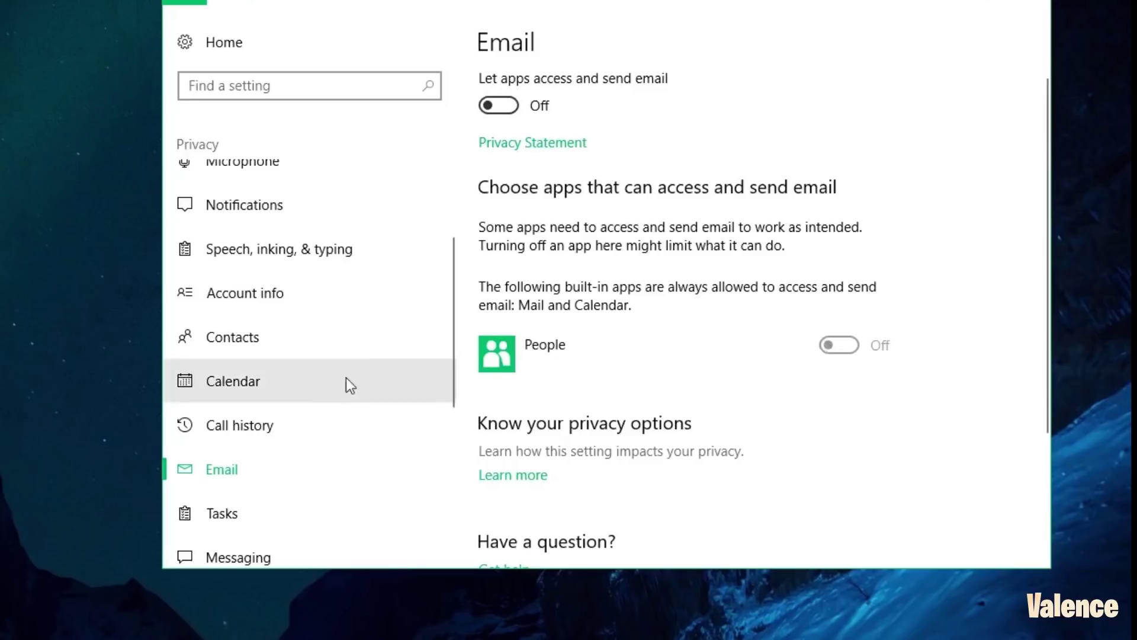
# Check the Radios privacy switches and the diagnostic data and feedback frequency options
pyautogui.scroll(-4, 340, 409)
pyautogui.click(305, 392)
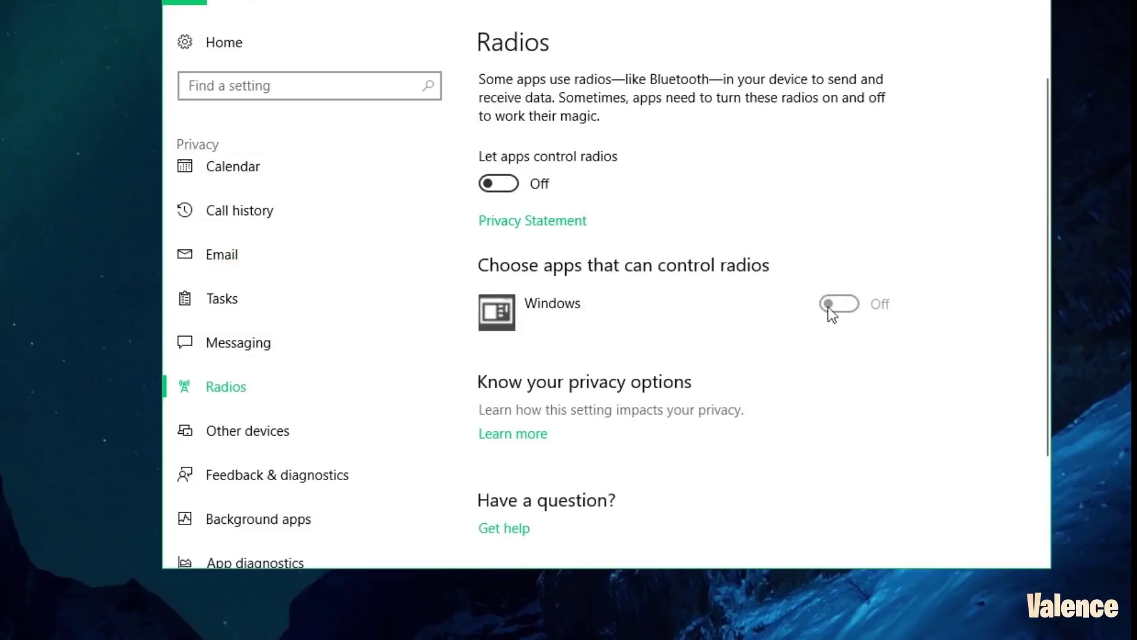
pyautogui.scroll(-3, 332, 389)
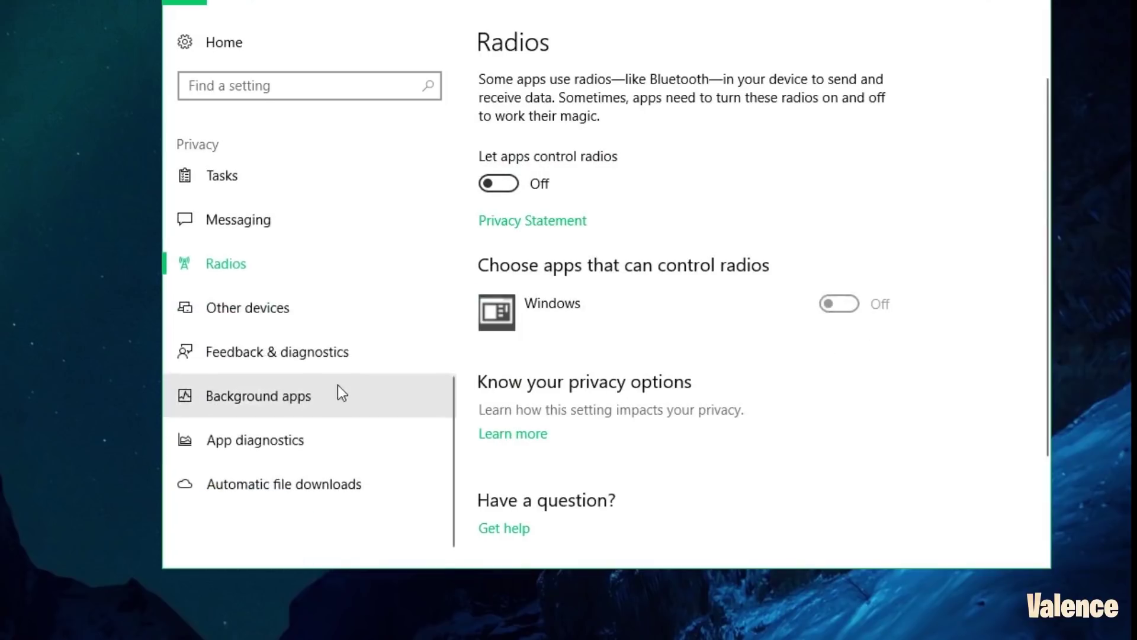
pyautogui.click(343, 358)
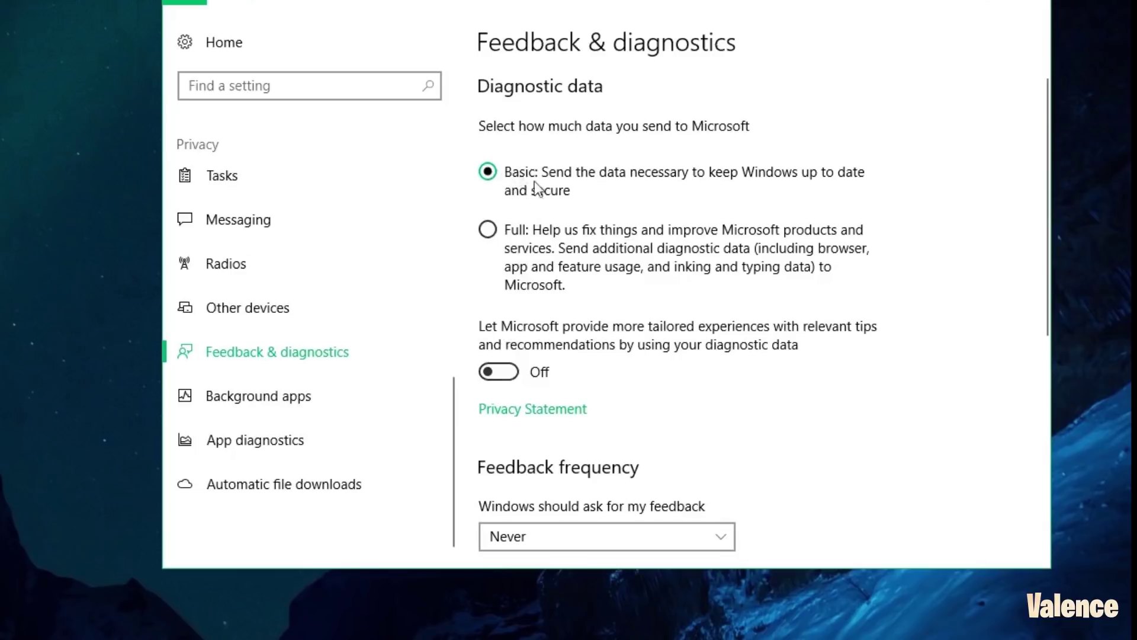
pyautogui.scroll(-3, 587, 430)
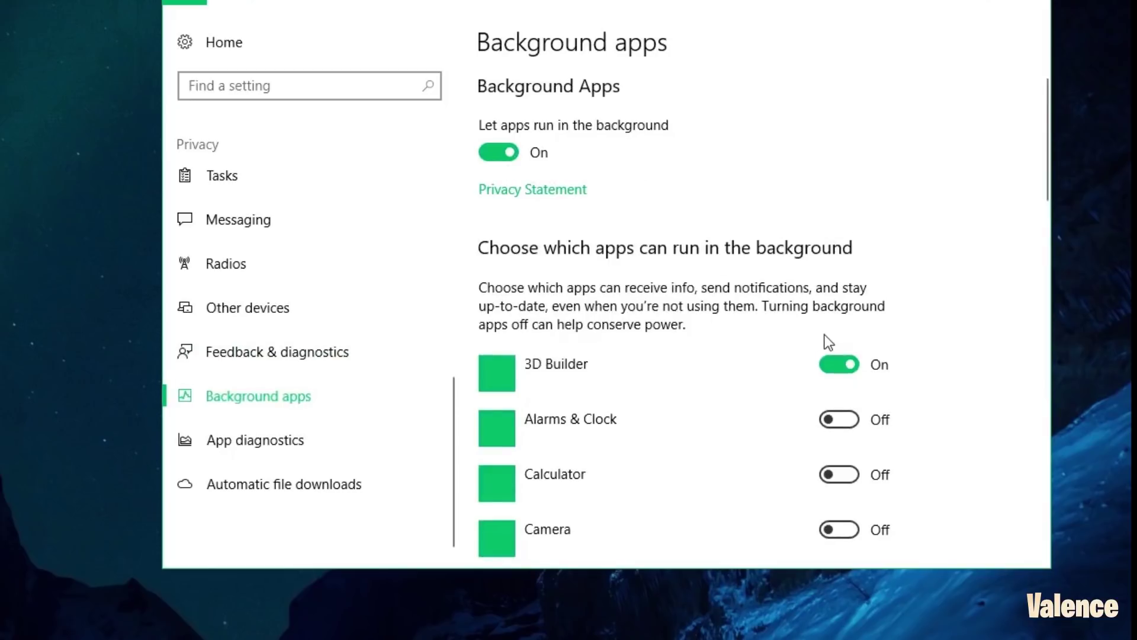
# Stop 3D Builder, Get Help and Mixed Reality Viewer from running in the background
pyautogui.scroll(-4, 825, 335)
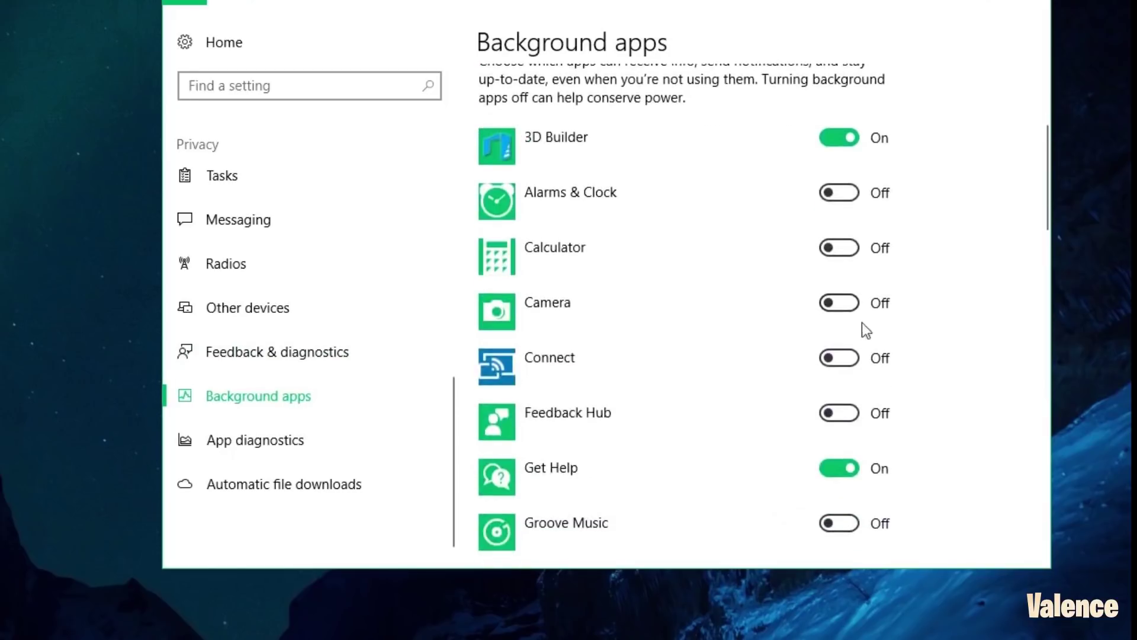
pyautogui.click(857, 140)
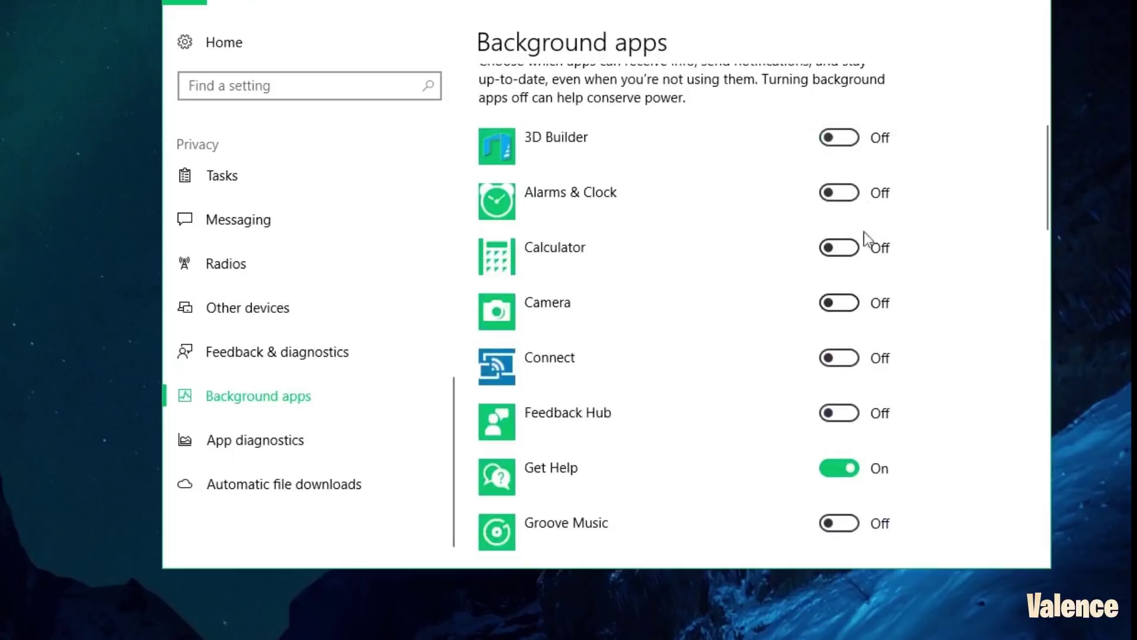
pyautogui.scroll(-8, 886, 432)
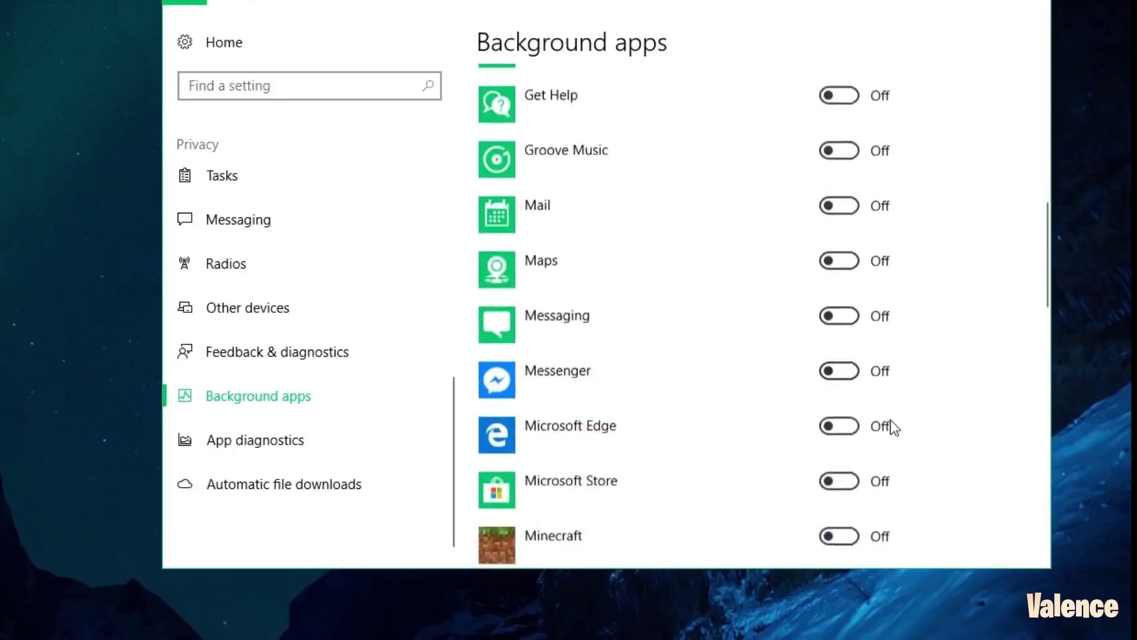
pyautogui.click(851, 375)
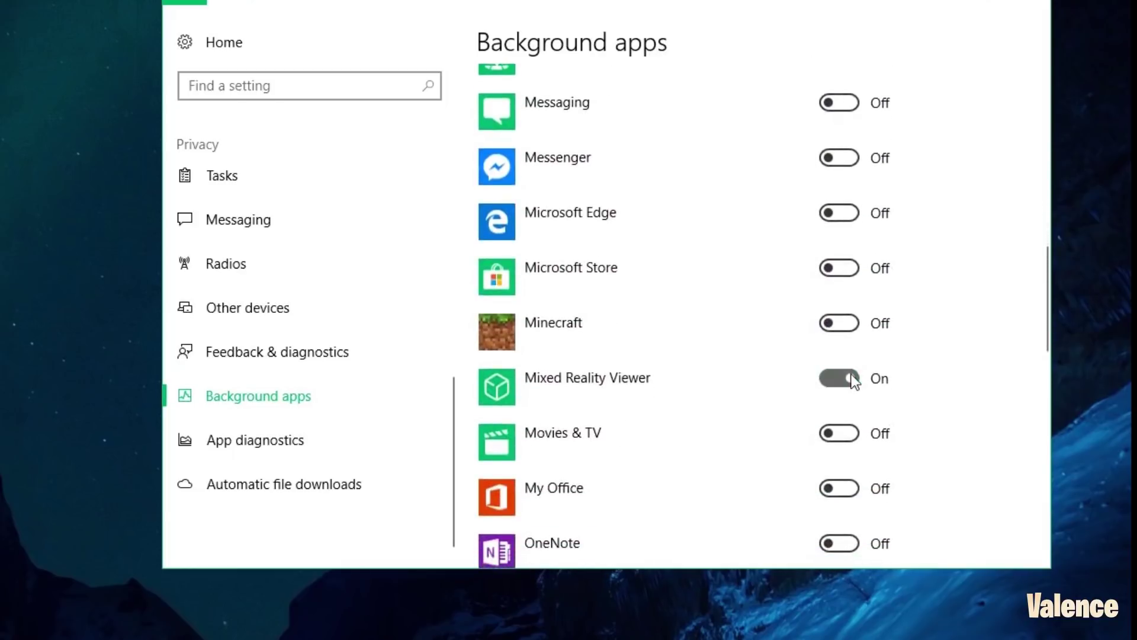
# Stop Paint 3D and Print 3D from running in the background, and review the remaining background apps
pyautogui.scroll(-4, 916, 385)
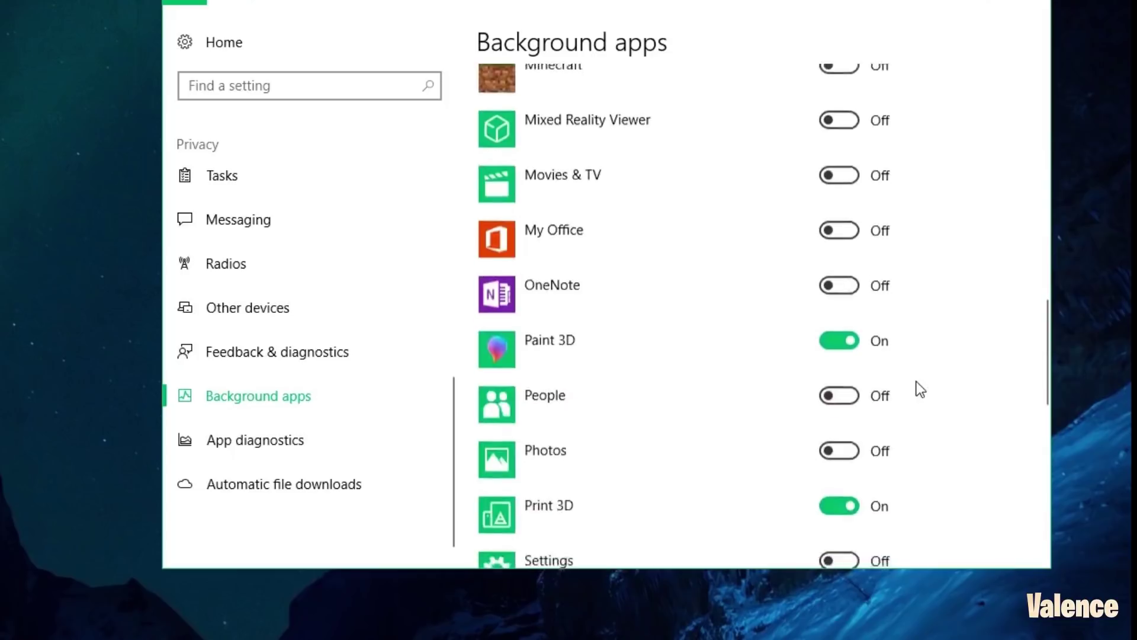
pyautogui.click(848, 343)
pyautogui.scroll(-3, 889, 363)
pyautogui.click(842, 337)
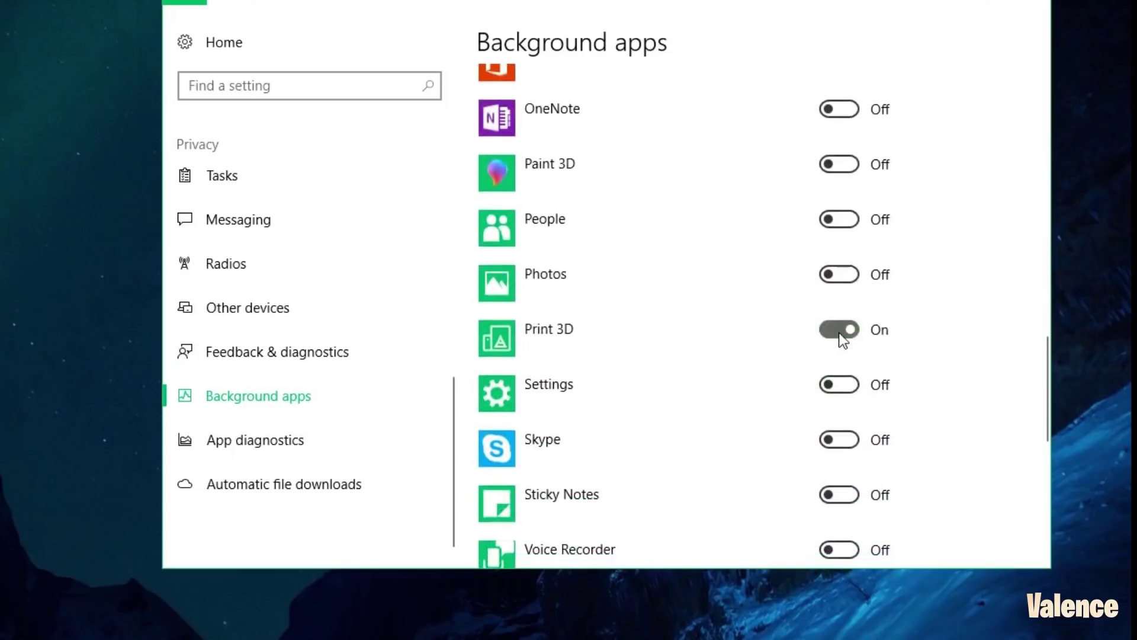
pyautogui.scroll(-6, 883, 360)
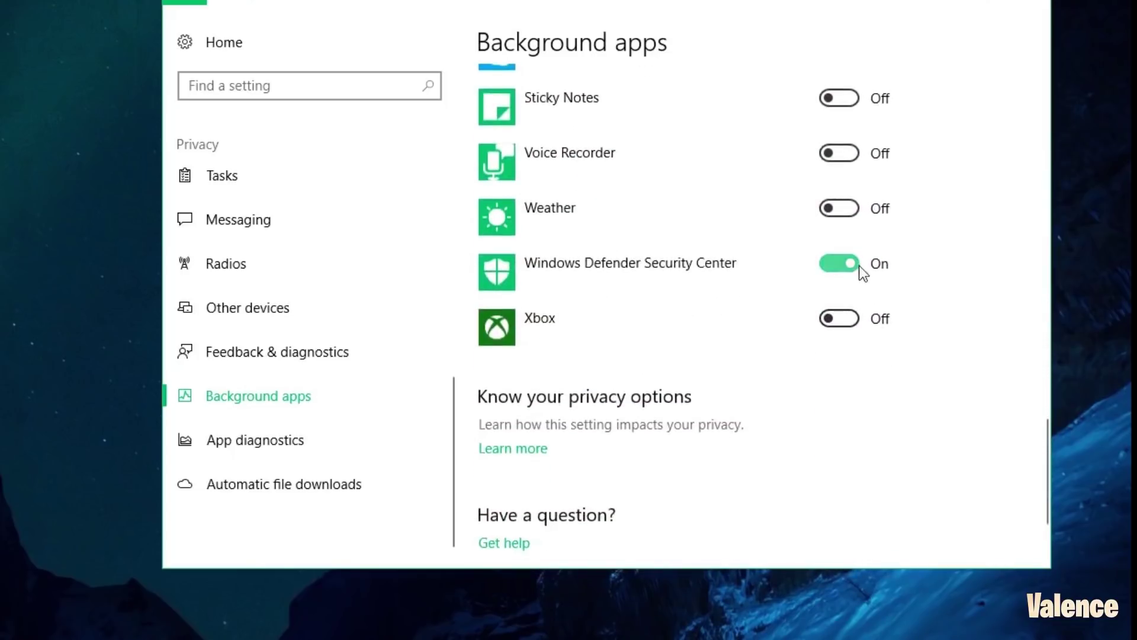
pyautogui.scroll(-3, 858, 373)
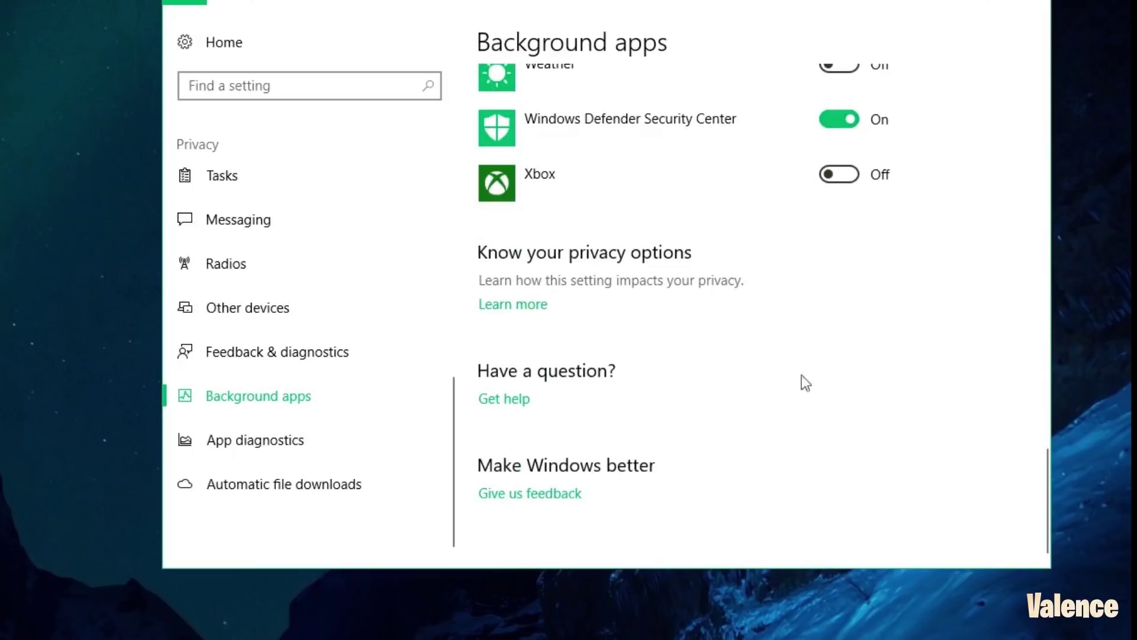
pyautogui.scroll(5, 888, 335)
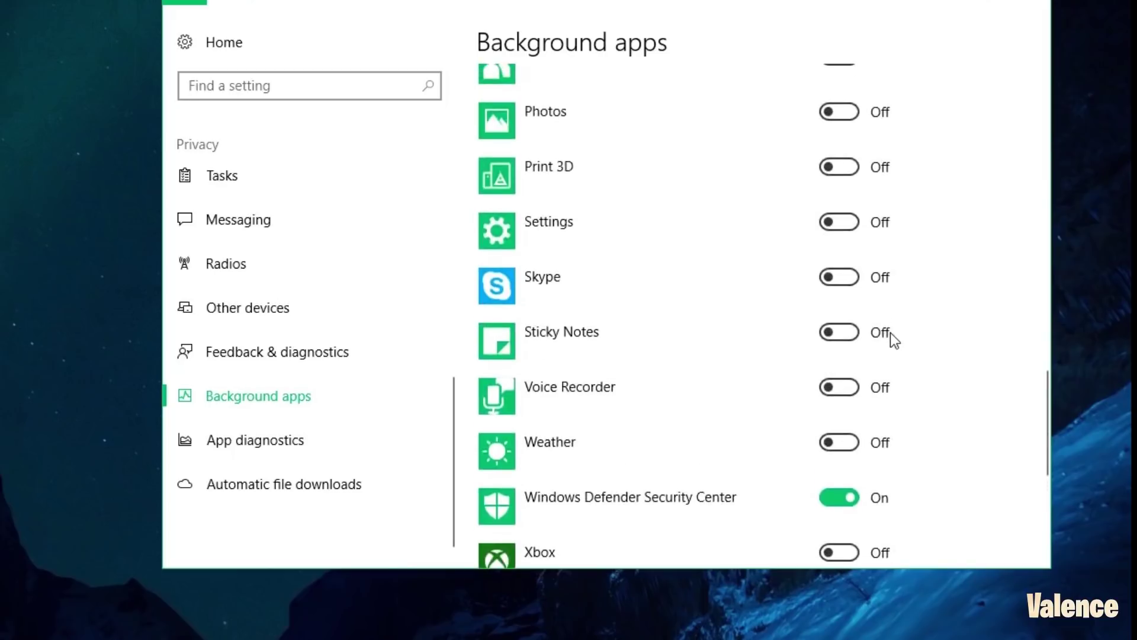
pyautogui.scroll(-4, 840, 327)
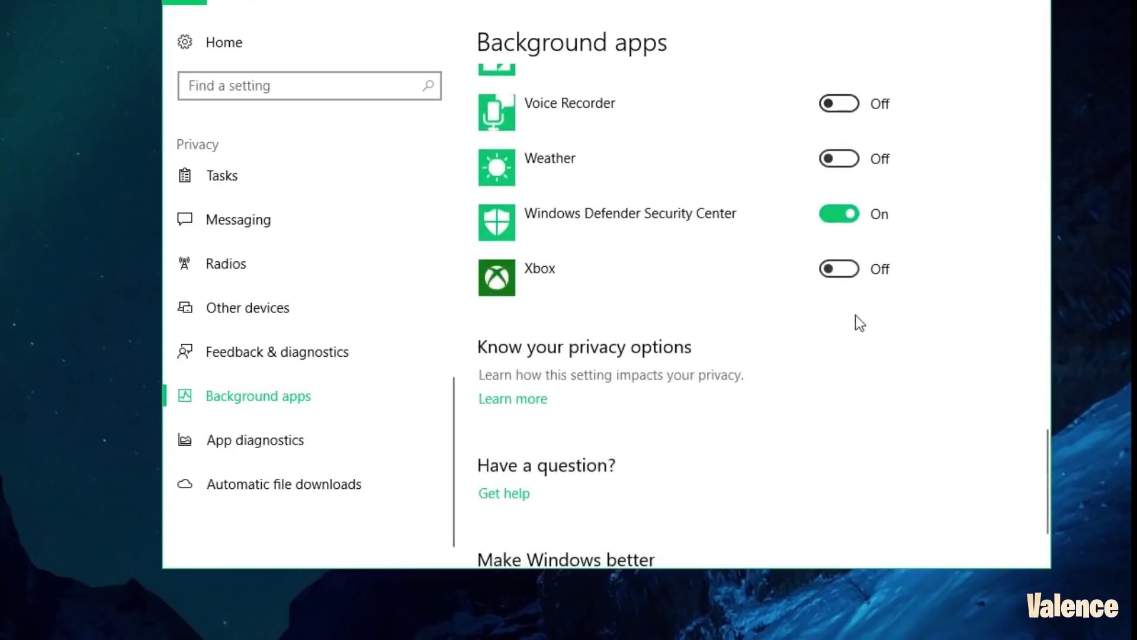
# In the System notification settings, turn off showing notifications on the lock screen
pyautogui.click(348, 55)
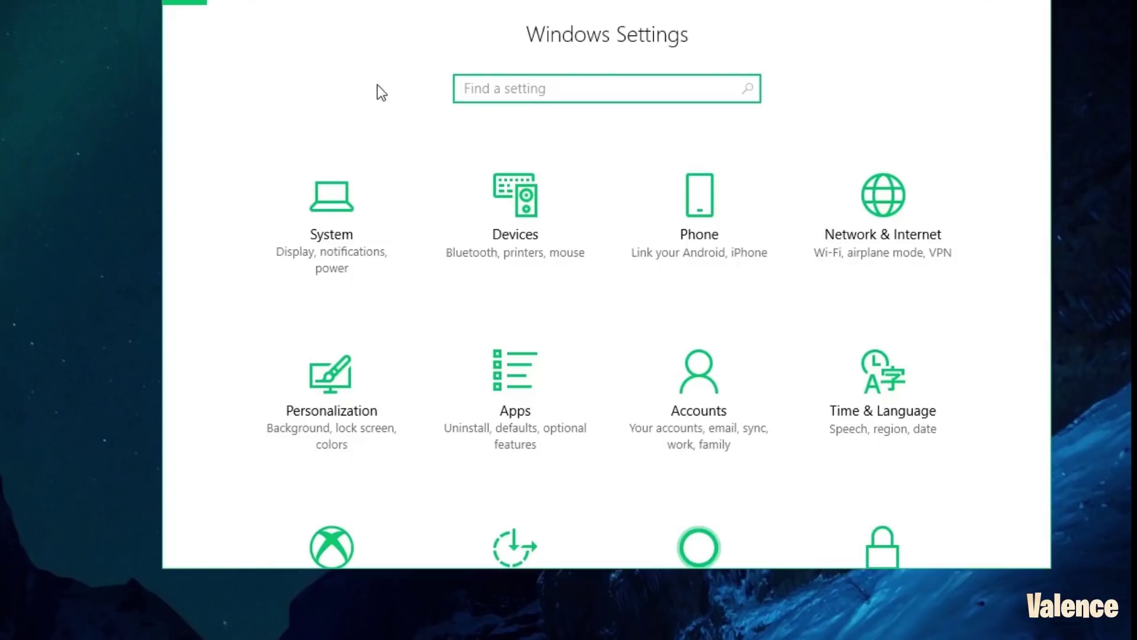
pyautogui.click(357, 230)
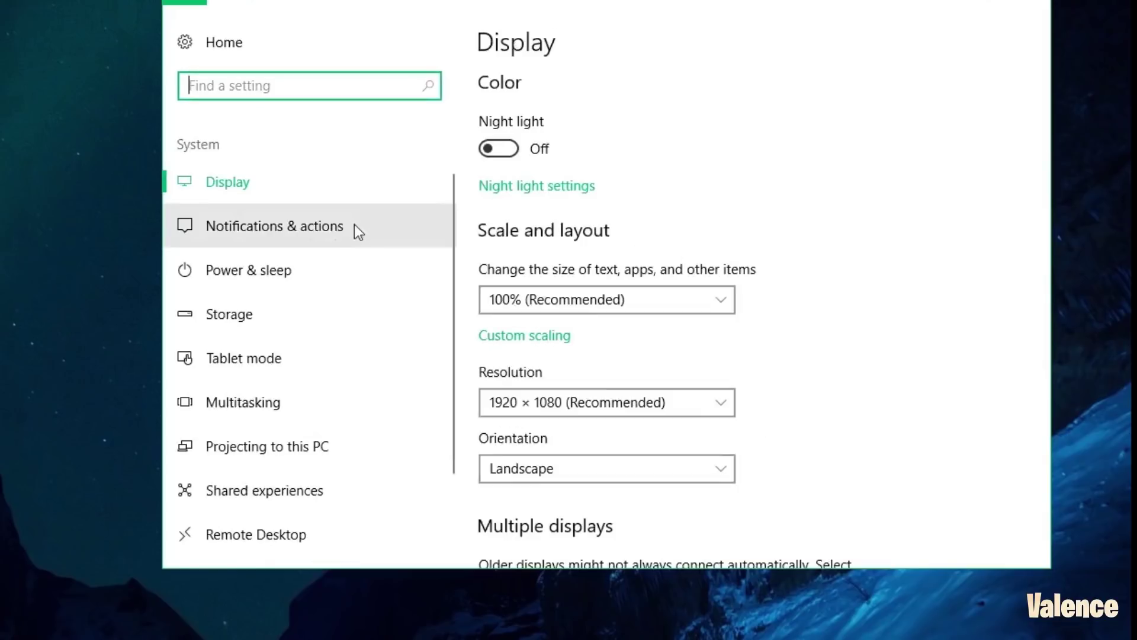
pyautogui.click(341, 227)
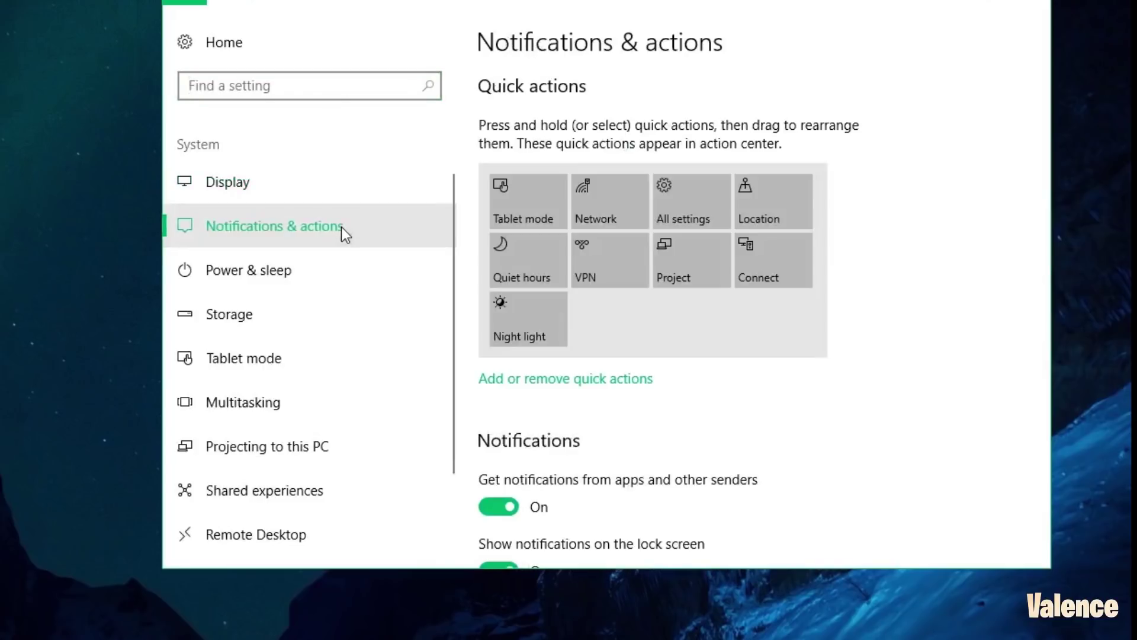
pyautogui.scroll(-3, 653, 404)
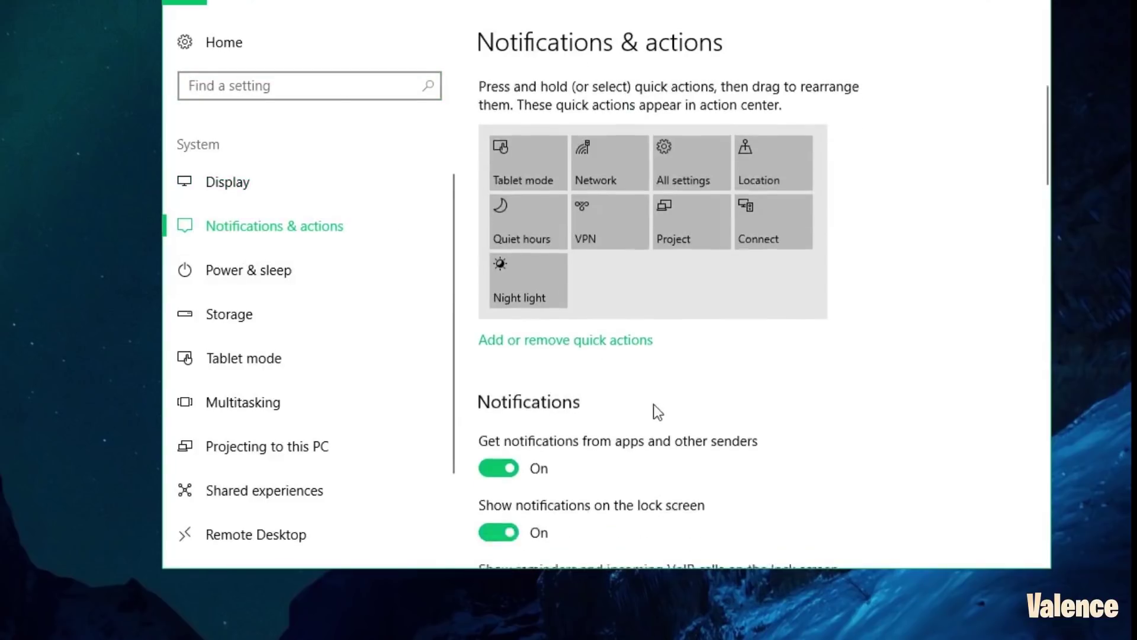
pyautogui.click(499, 432)
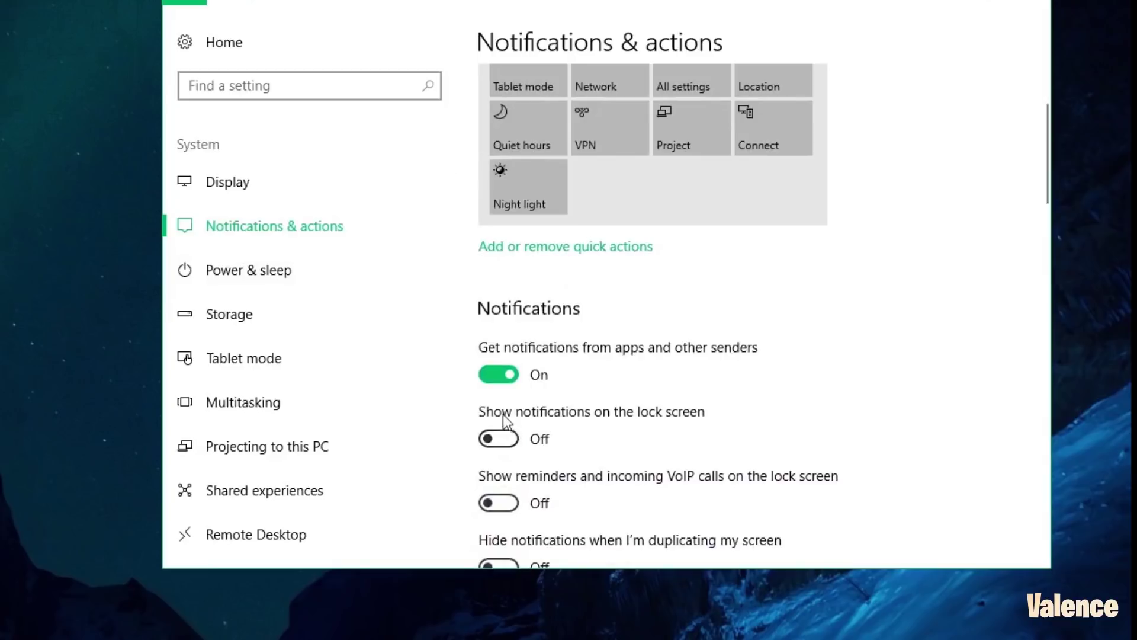
# Examine the remaining notification options and the on/off switches of the individual notification senders
pyautogui.scroll(-5, 566, 424)
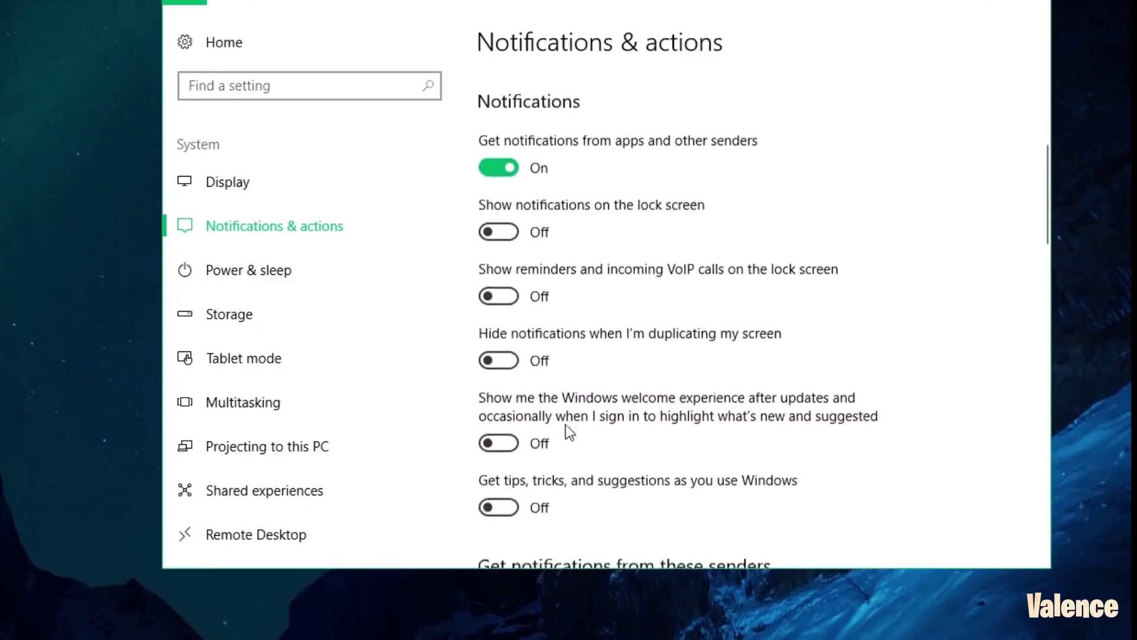
pyautogui.scroll(-3, 622, 385)
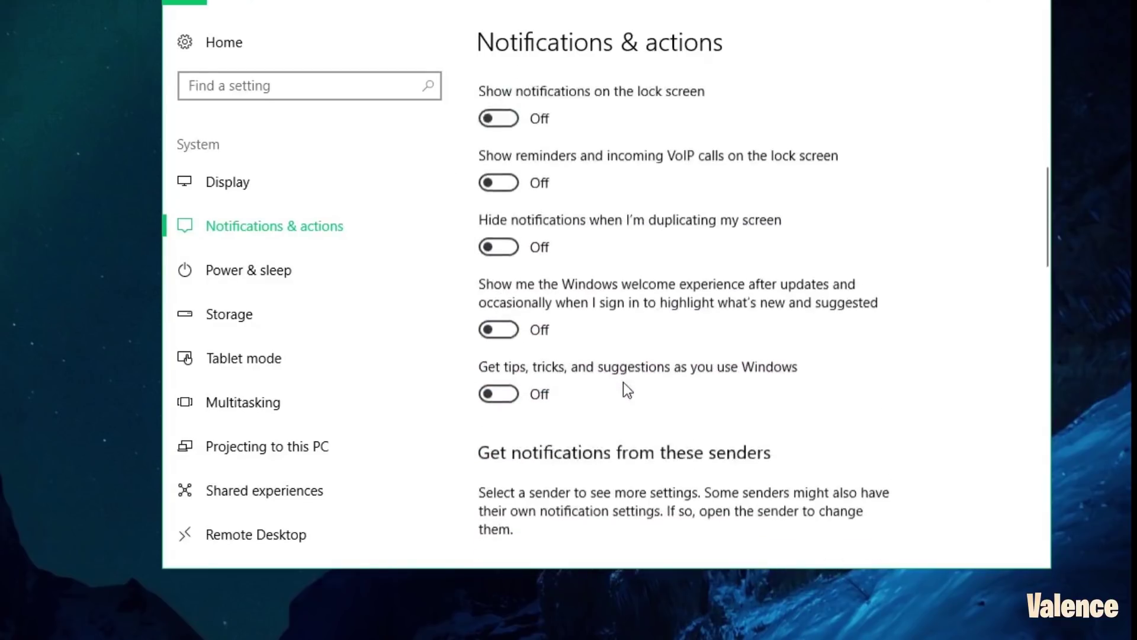
pyautogui.scroll(-3, 638, 375)
pyautogui.scroll(4, 642, 375)
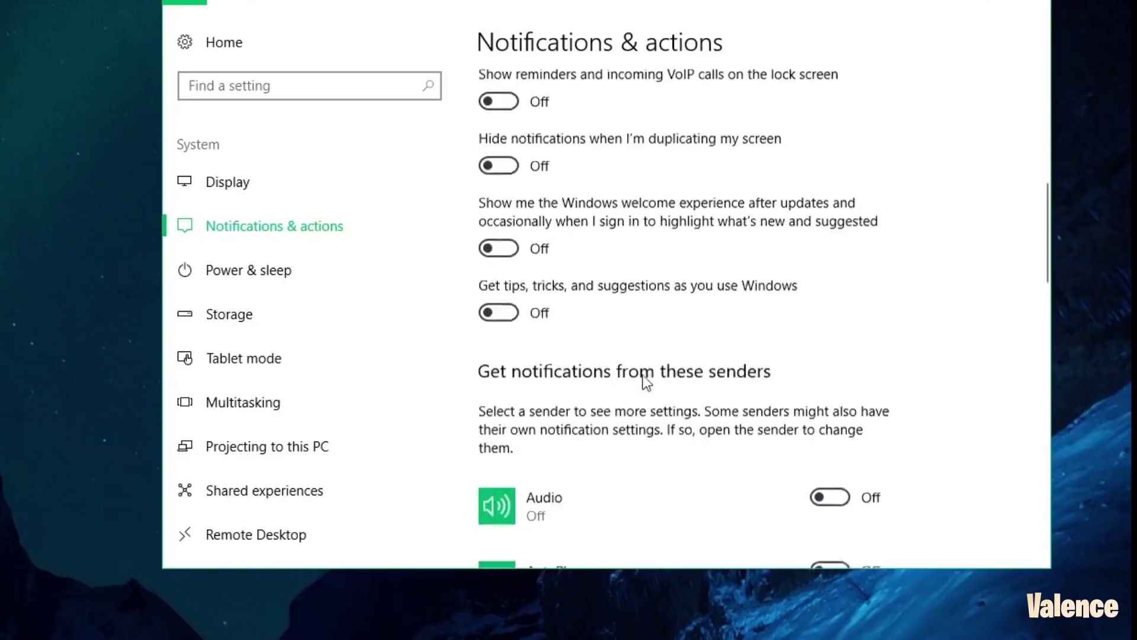
pyautogui.scroll(2, 647, 382)
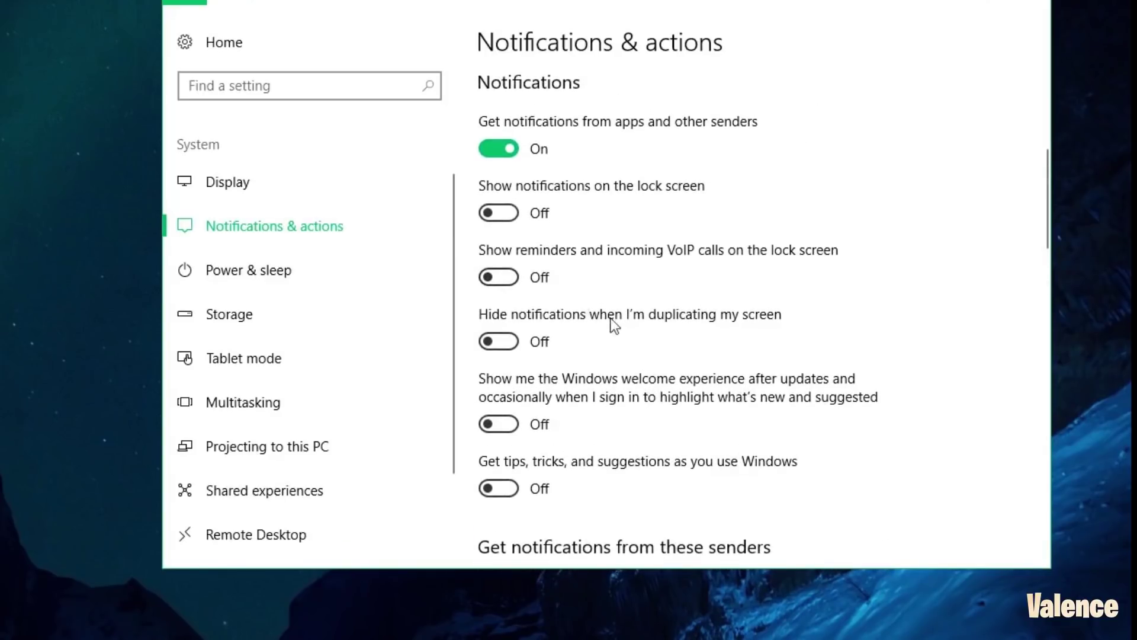
pyautogui.scroll(-9, 651, 340)
pyautogui.scroll(-1, 717, 325)
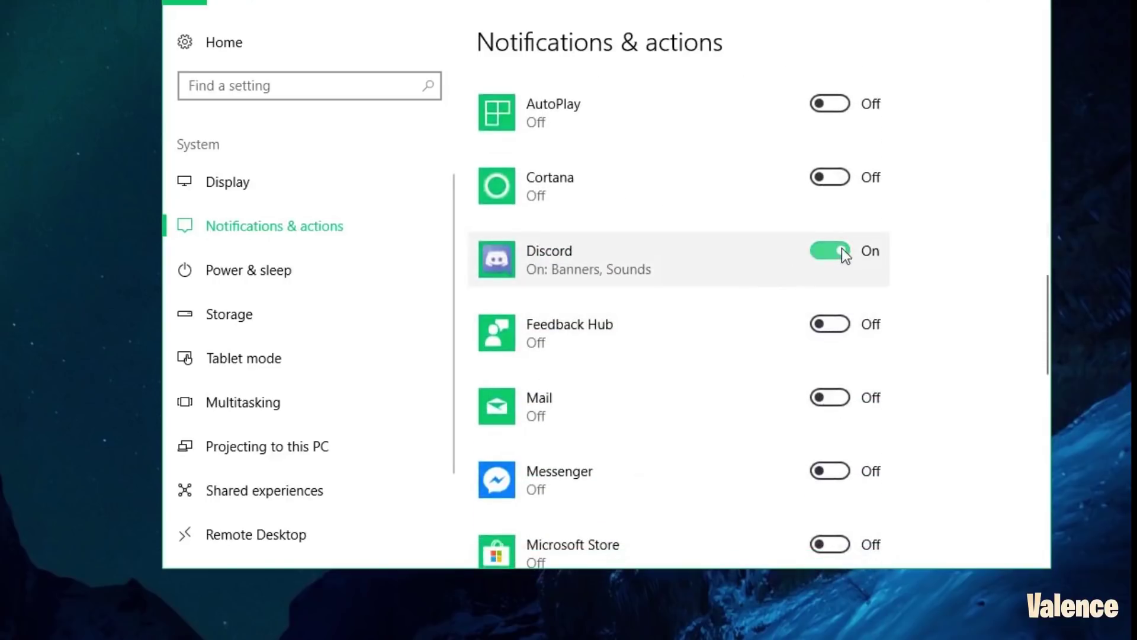
pyautogui.scroll(-6, 843, 261)
pyautogui.scroll(-7, 841, 320)
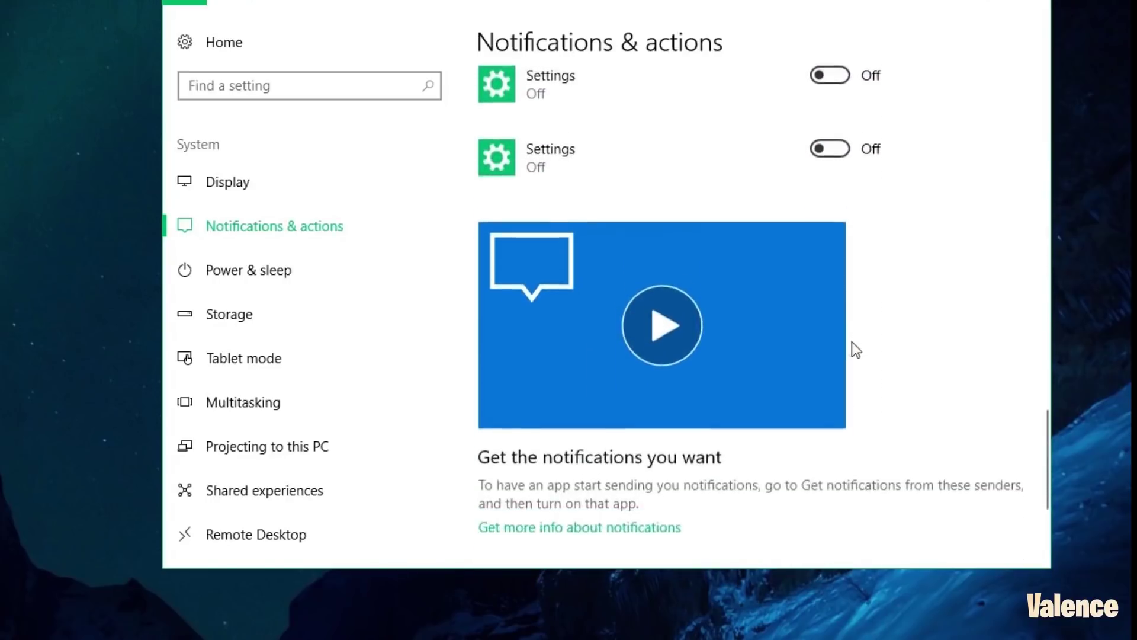
pyautogui.scroll(6, 853, 350)
pyautogui.scroll(4, 859, 352)
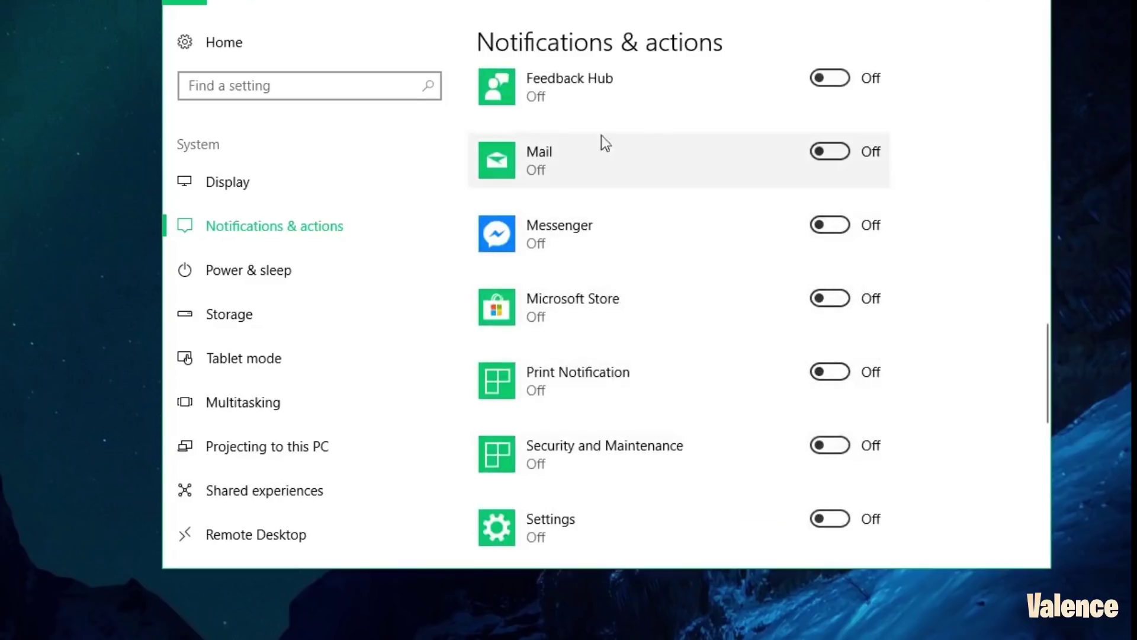
# In the Gaming settings, stop Game bar from opening with the controller button and from showing in verified full screen games
pyautogui.click(322, 43)
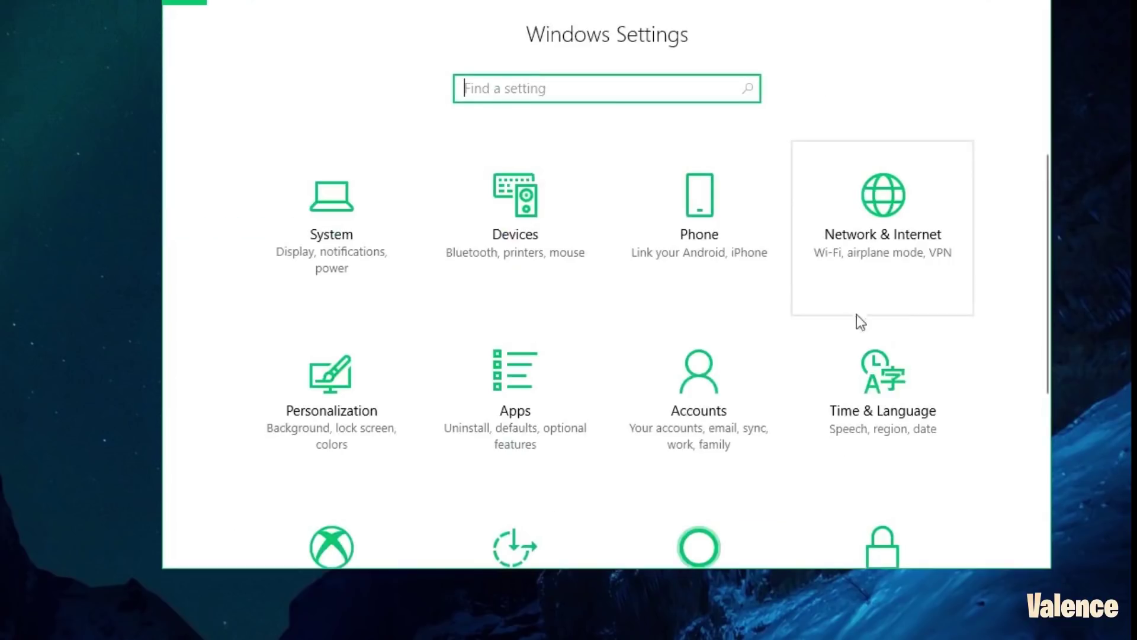
pyautogui.scroll(-3, 610, 404)
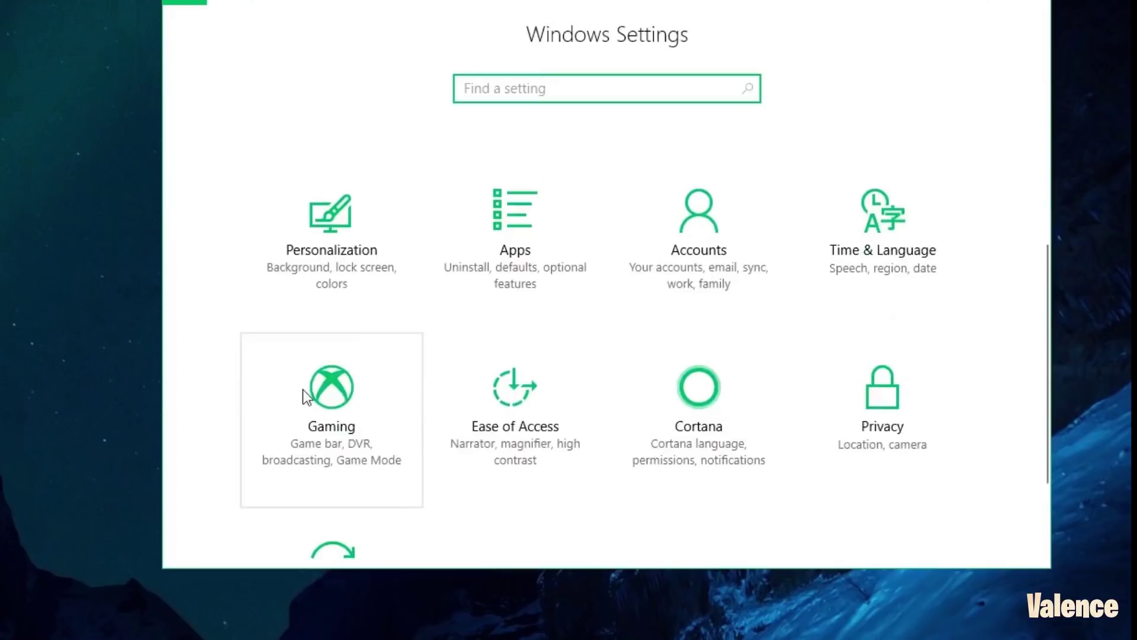
pyautogui.click(332, 390)
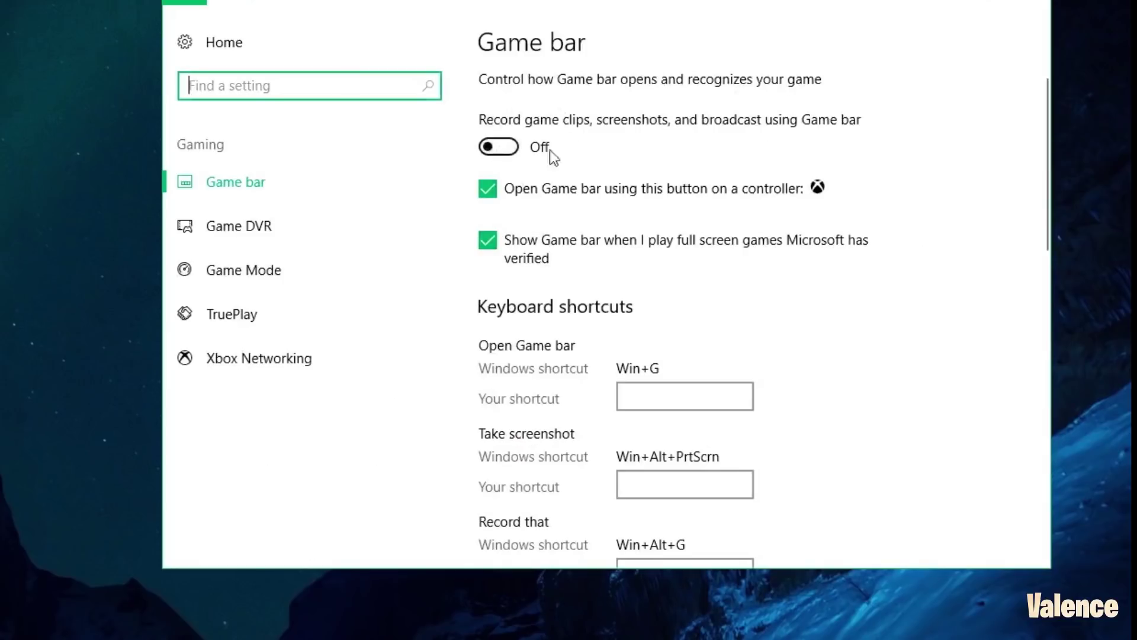
pyautogui.click(486, 188)
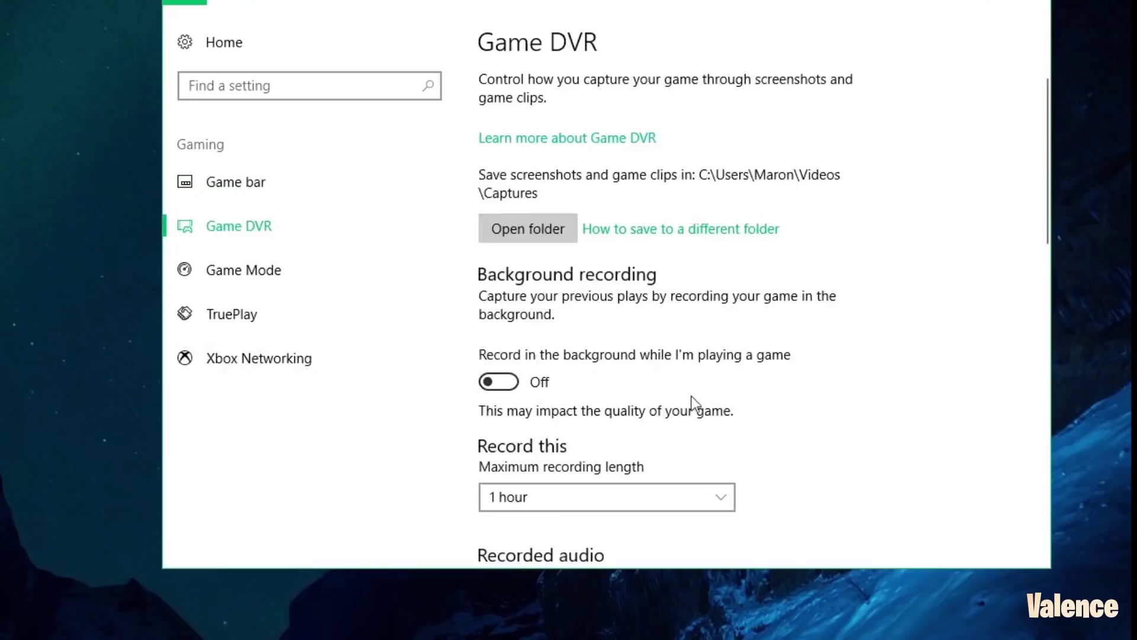
# In the Game DVR settings, turn off audio recording and stop capturing the mouse cursor in recordings
pyautogui.scroll(-5, 701, 396)
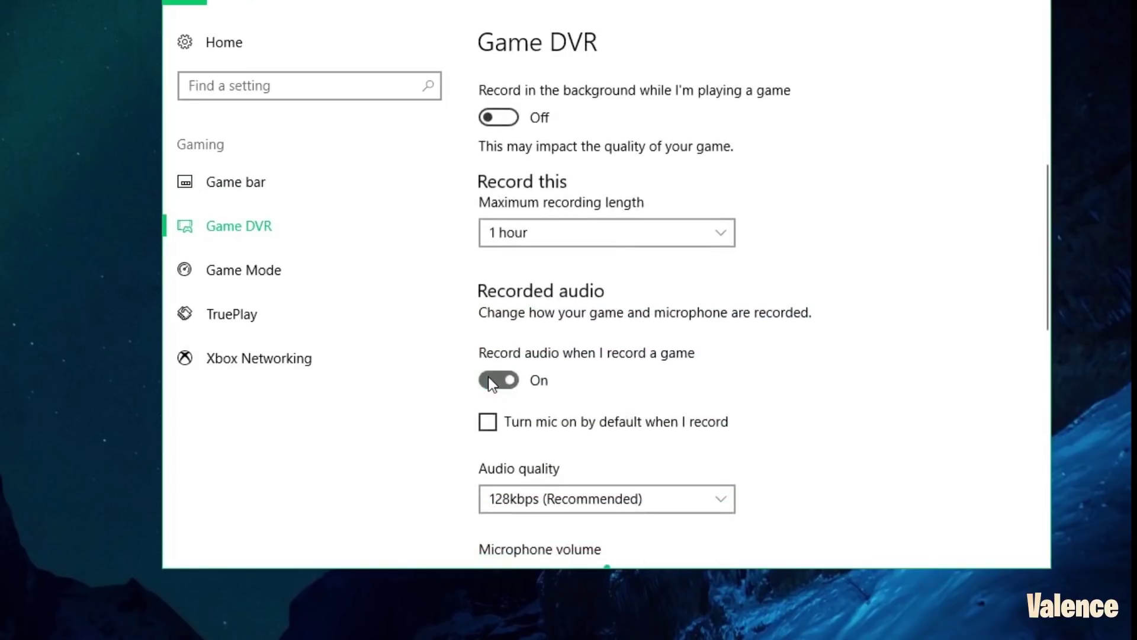
pyautogui.click(491, 379)
pyautogui.scroll(-2, 571, 400)
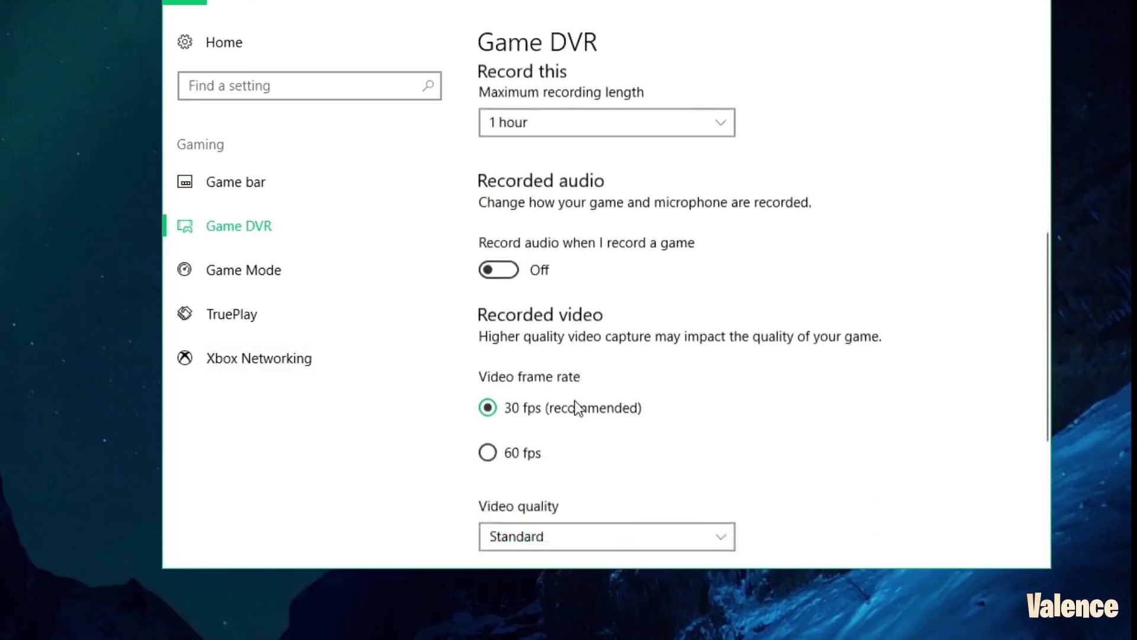
pyautogui.scroll(-1, 578, 407)
pyautogui.click(486, 532)
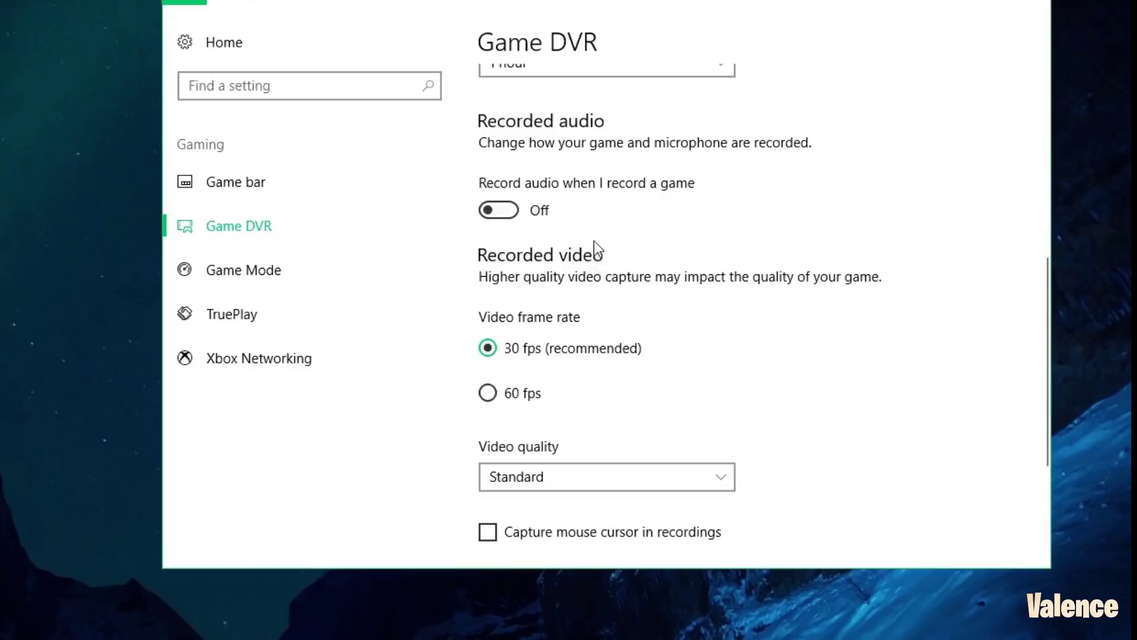
# Review the Game Mode, TruePlay, Xbox Networking and Game bar settings, and close Windows Settings
pyautogui.click(317, 264)
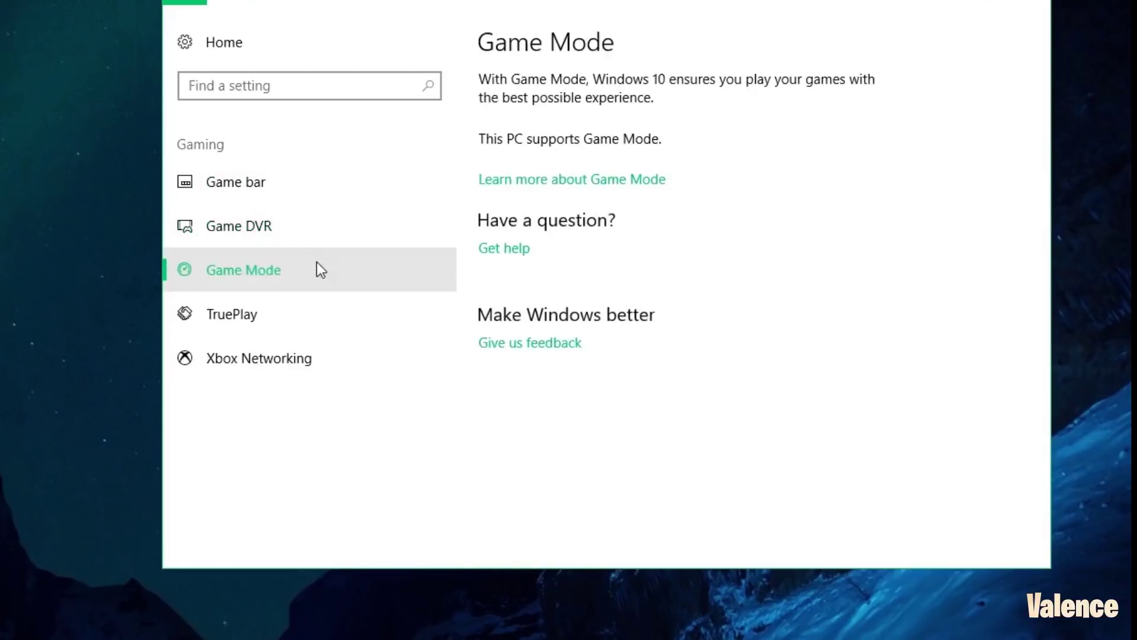
pyautogui.click(286, 326)
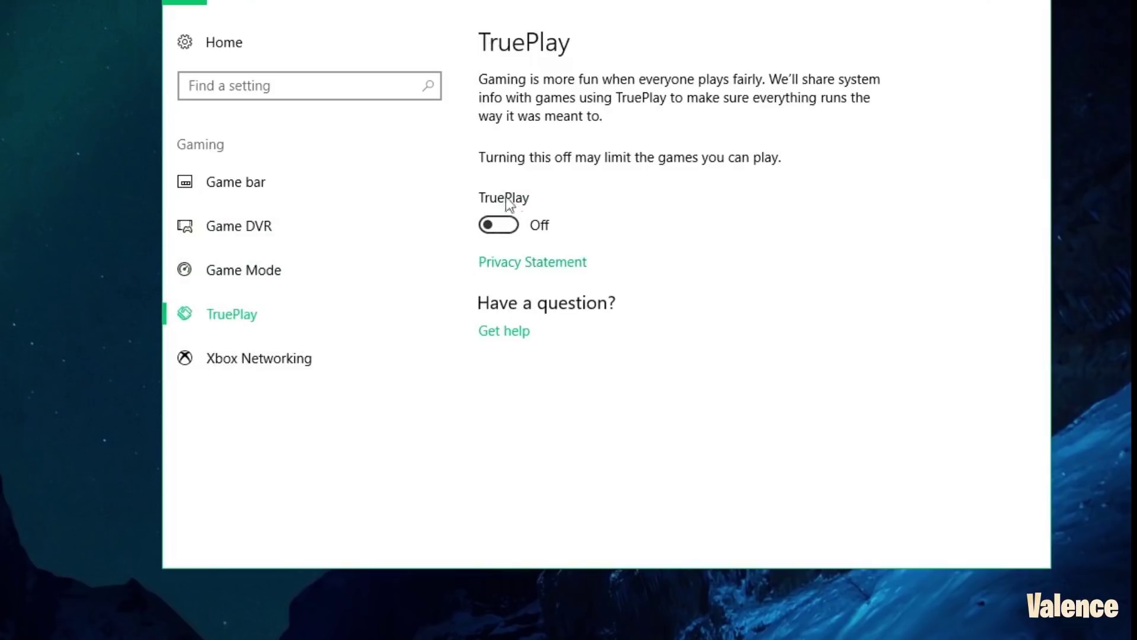
pyautogui.click(337, 349)
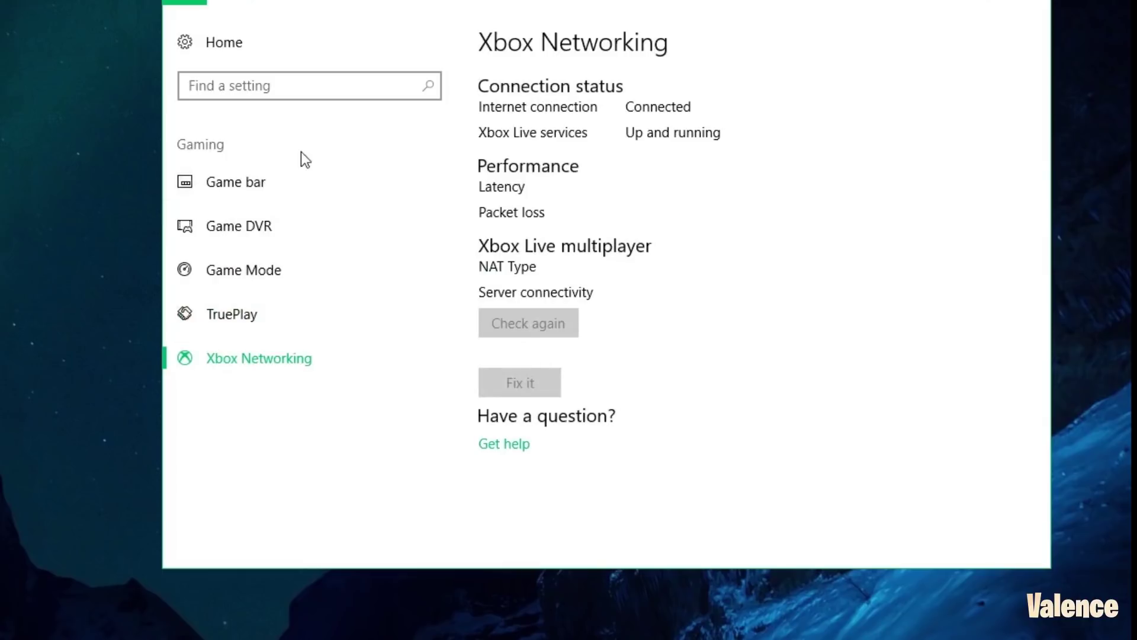
pyautogui.click(299, 173)
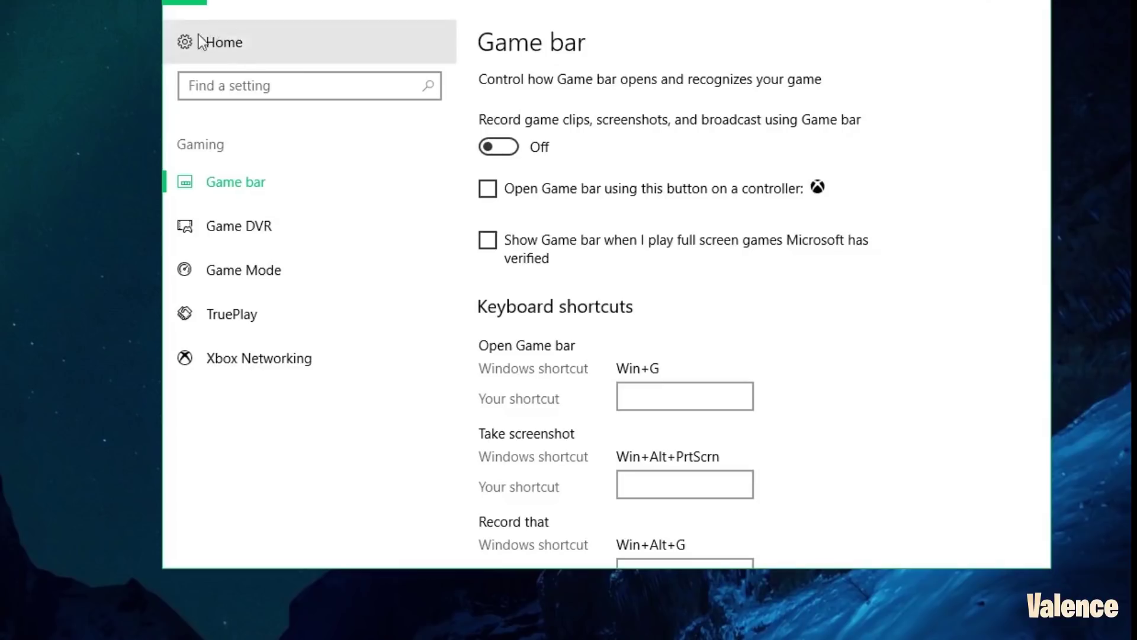
pyautogui.click(183, 3)
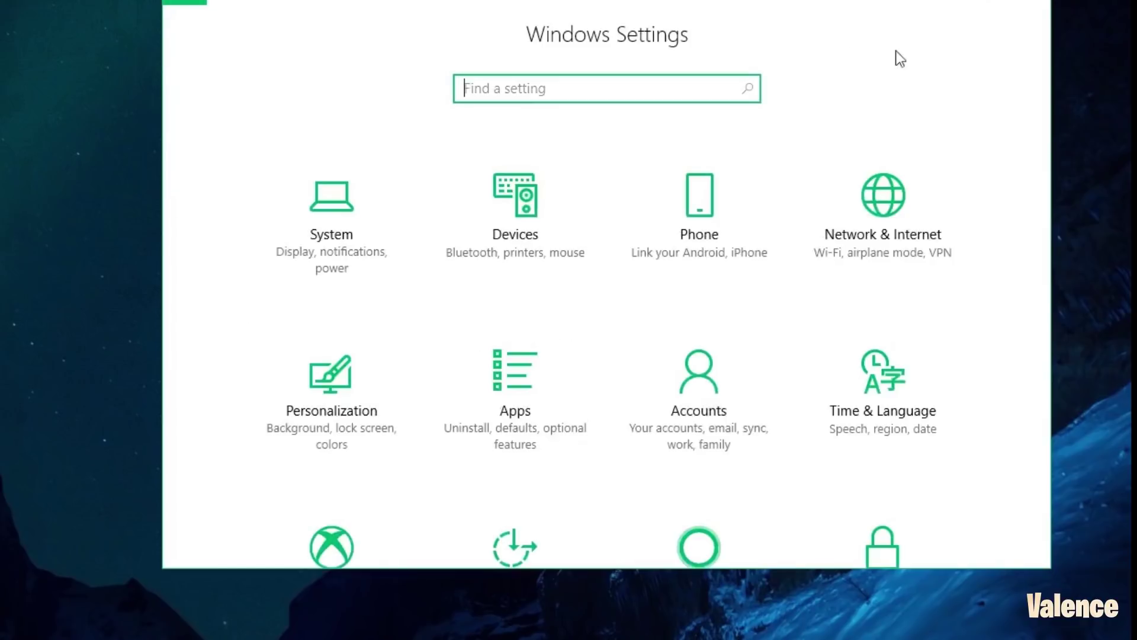
pyautogui.click(1022, 2)
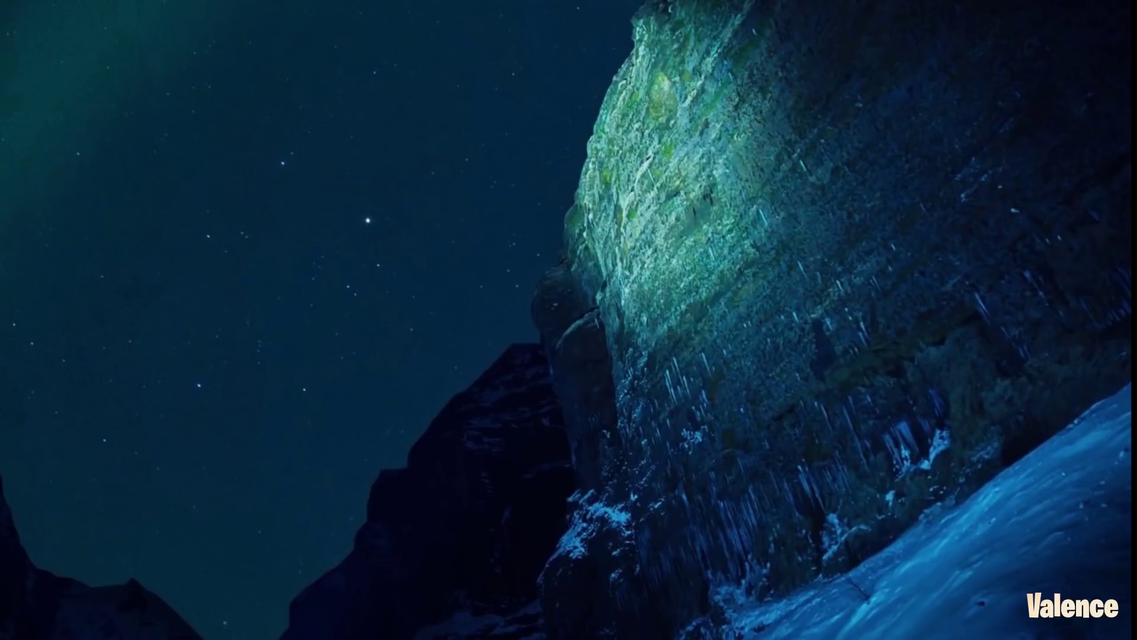
# Find Defragment and Optimize Drives, start optimizing the C: drive and close the tool
pyautogui.click(254, 625)
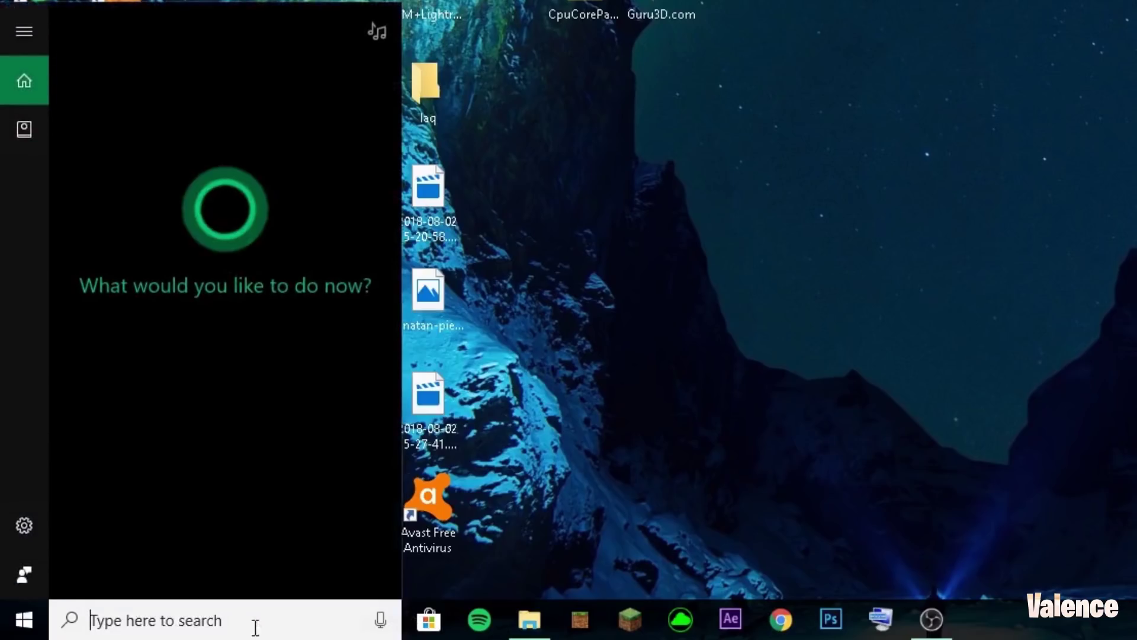
pyautogui.write('defras')
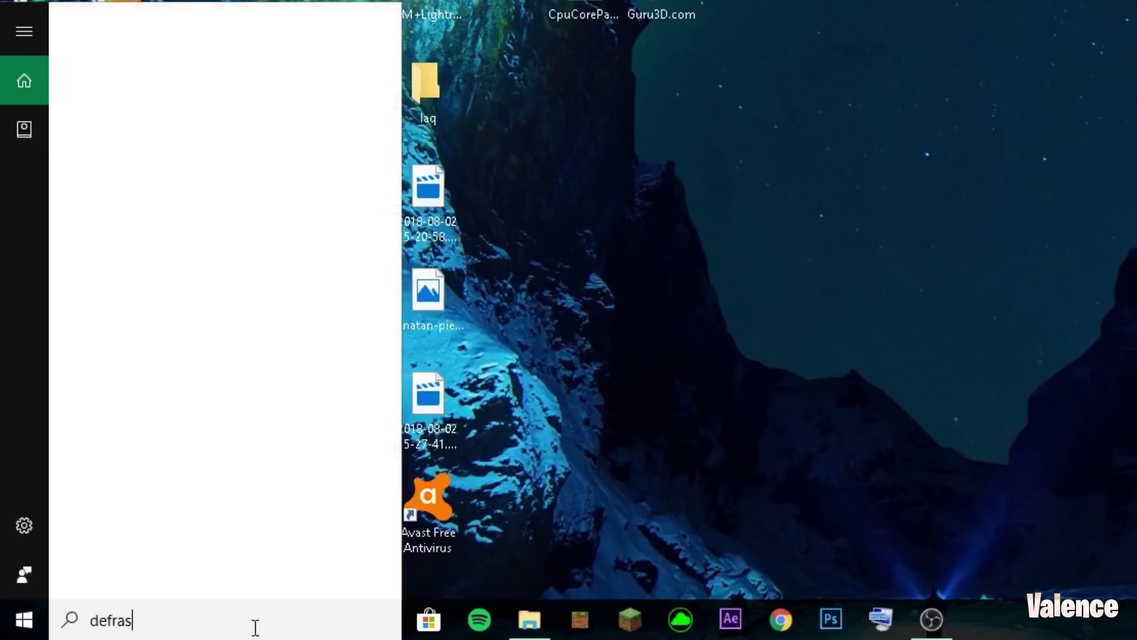
pyautogui.press('BackSpace')
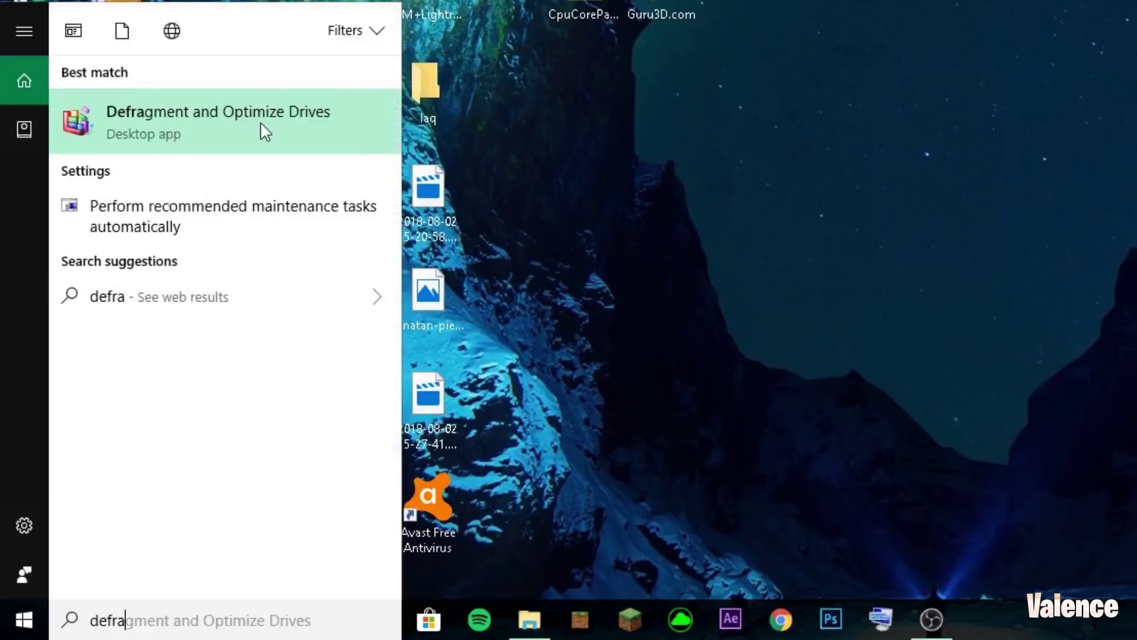
pyautogui.click(260, 122)
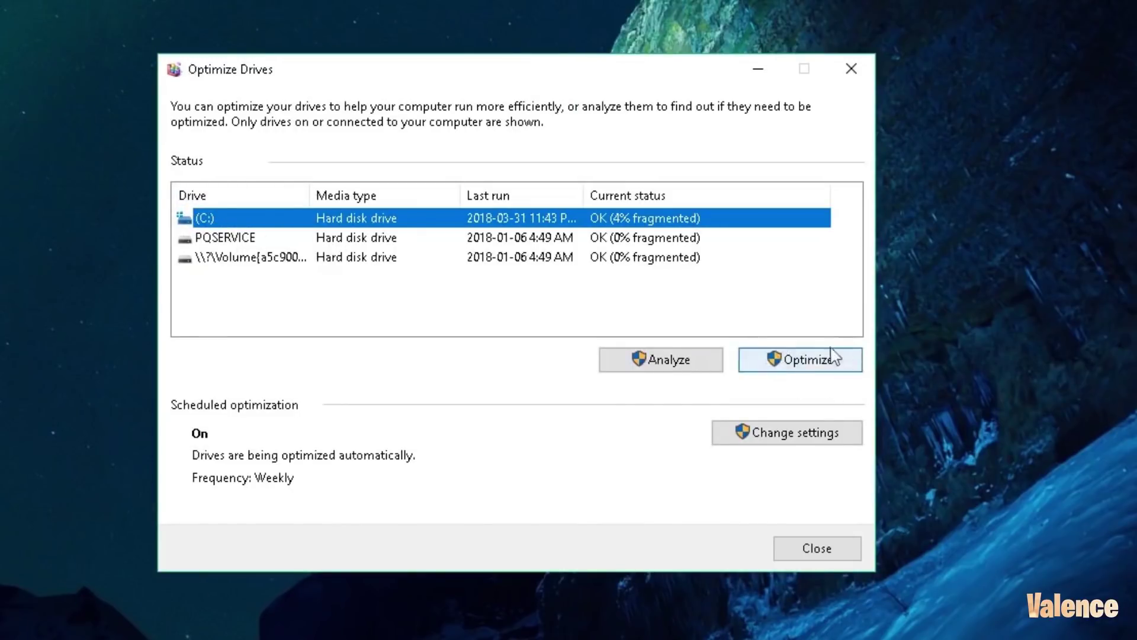
pyautogui.click(794, 357)
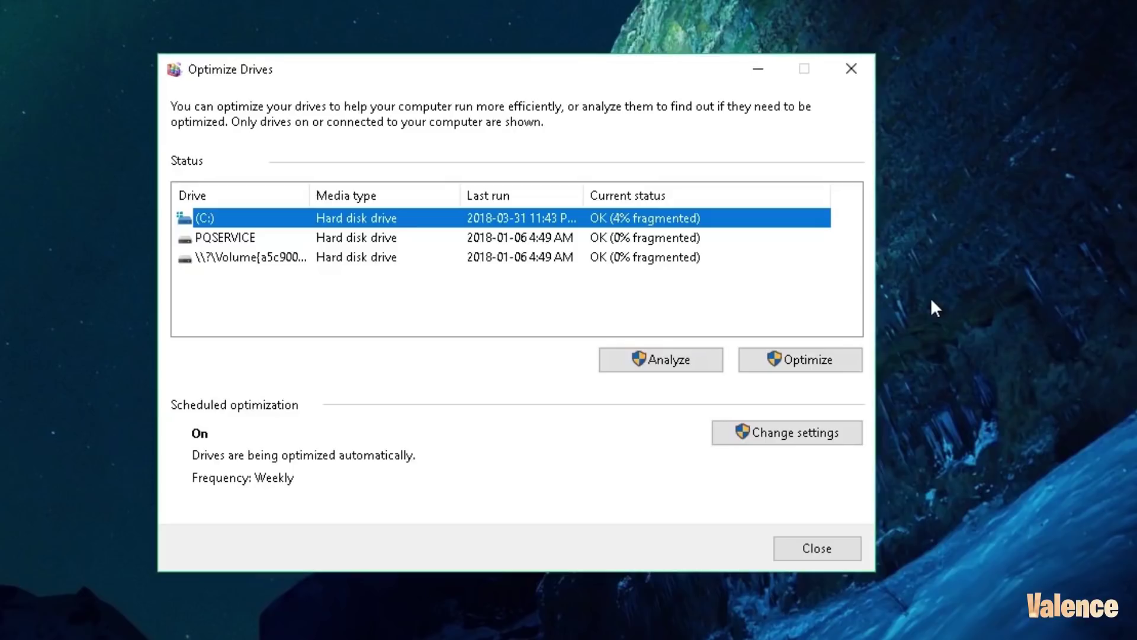
pyautogui.click(817, 550)
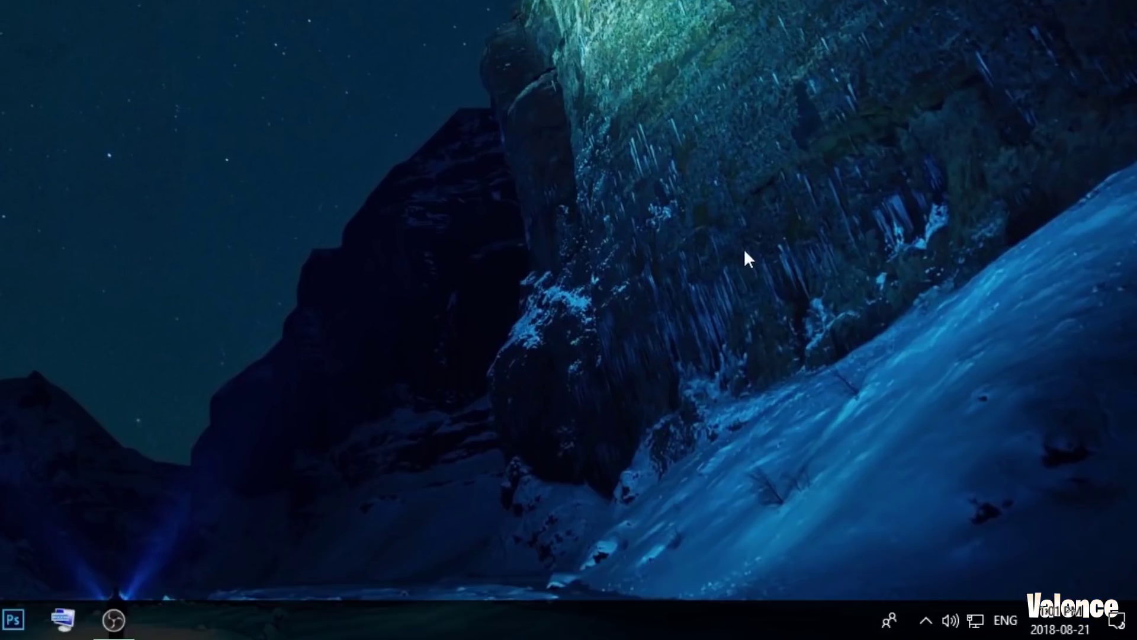
# In Task Manager, disable EpicGamesLauncher as a startup program and close Task Manager
pyautogui.rightClick(542, 625)
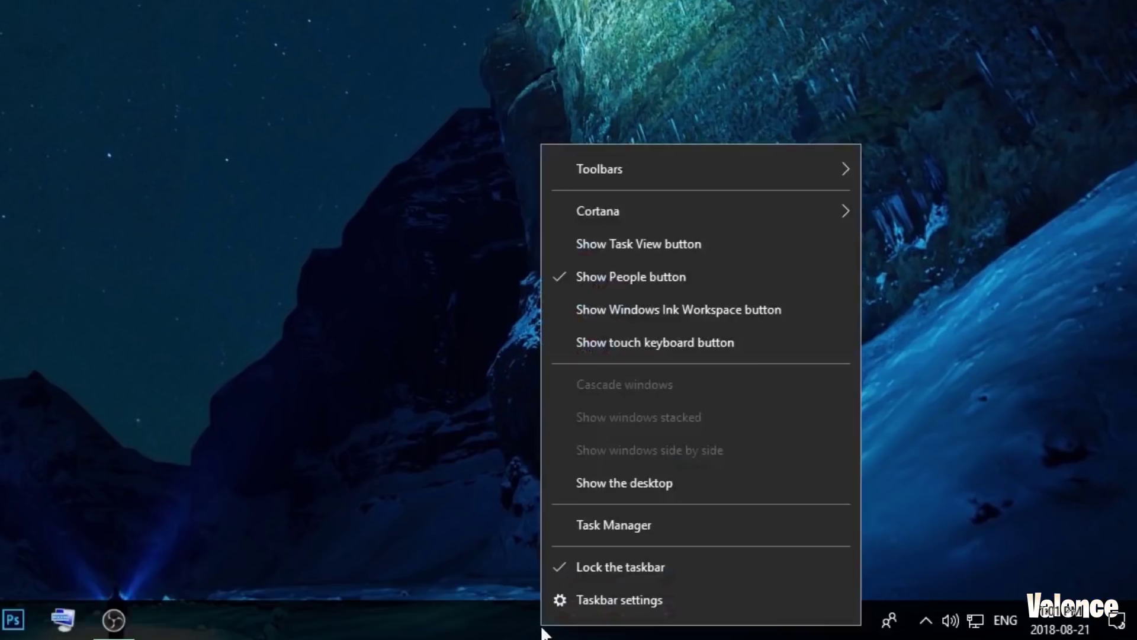
pyautogui.click(629, 533)
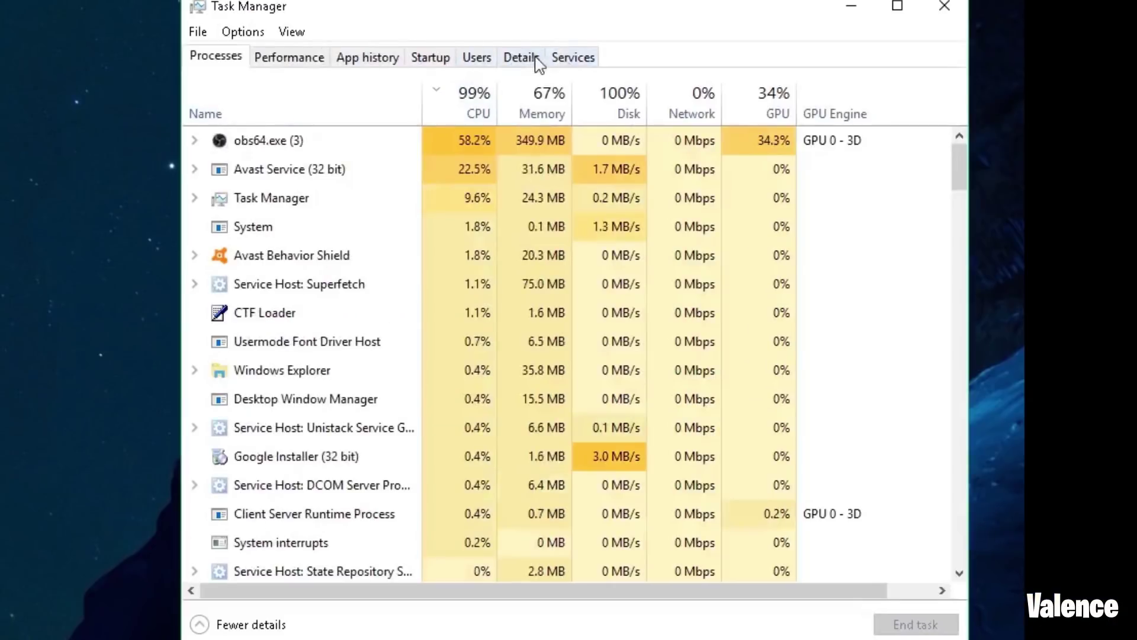
pyautogui.click(438, 59)
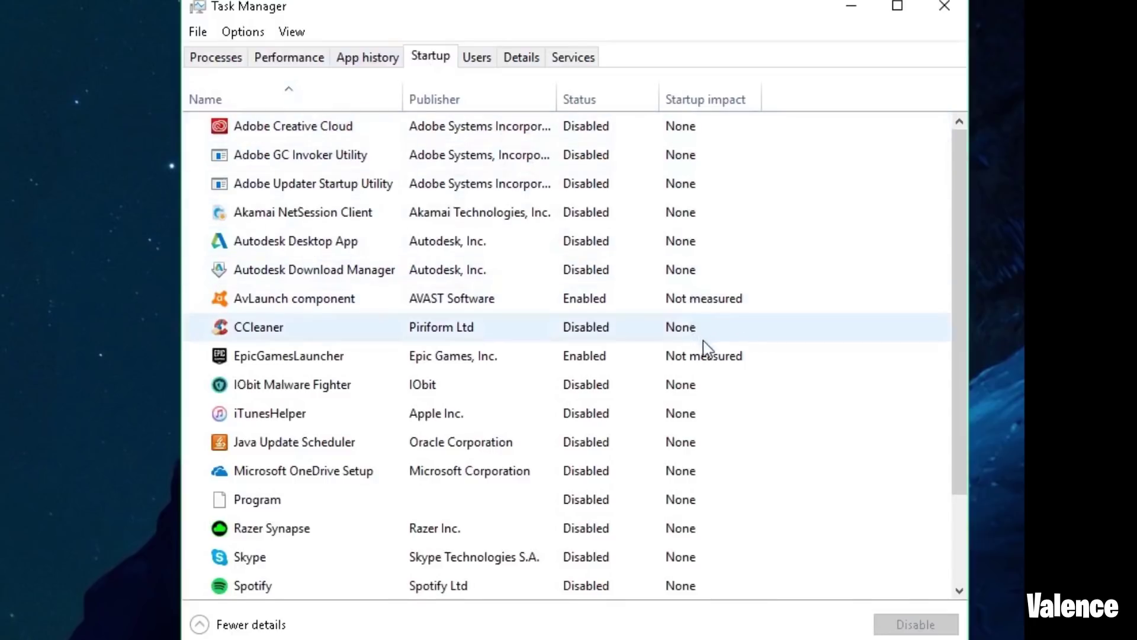
pyautogui.scroll(-2, 704, 348)
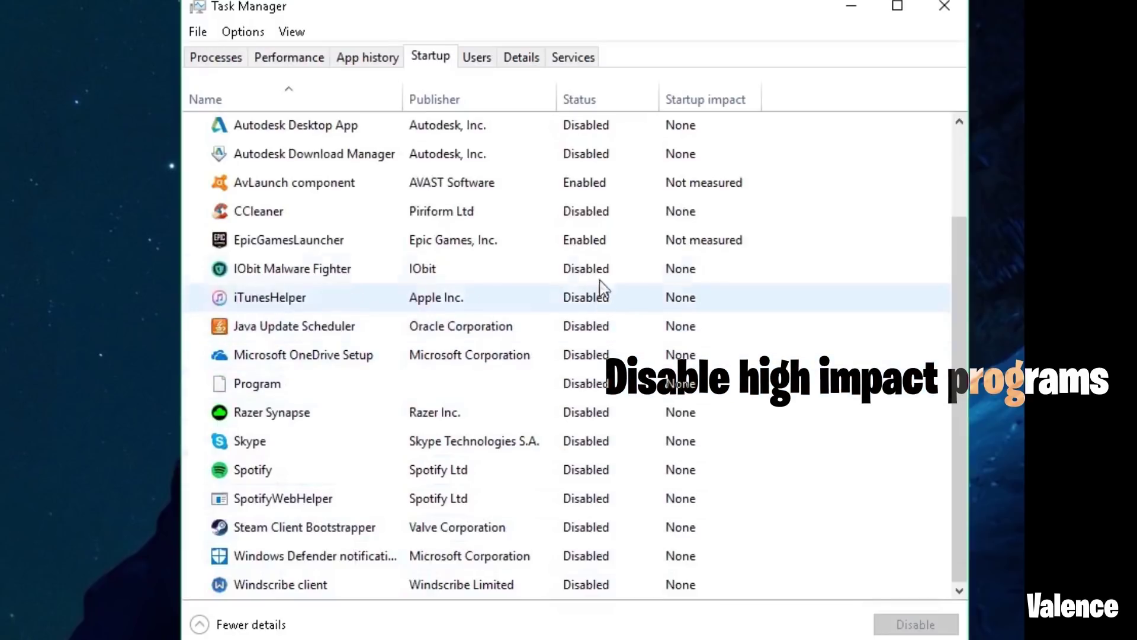
pyautogui.rightClick(596, 240)
pyautogui.click(612, 255)
pyautogui.scroll(2, 613, 261)
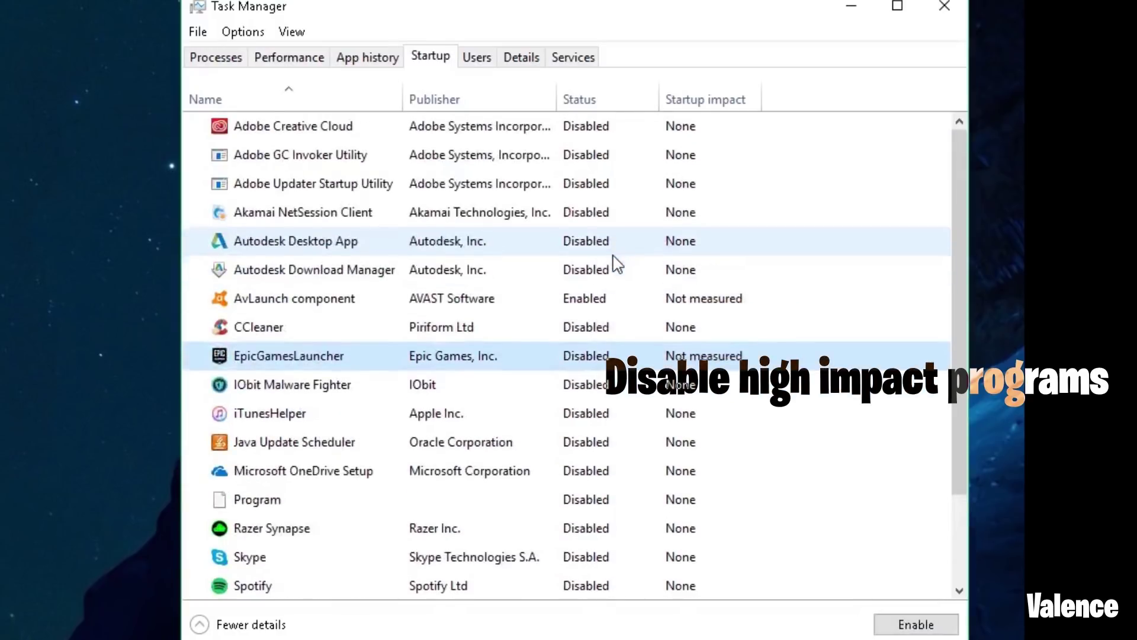
pyautogui.click(602, 303)
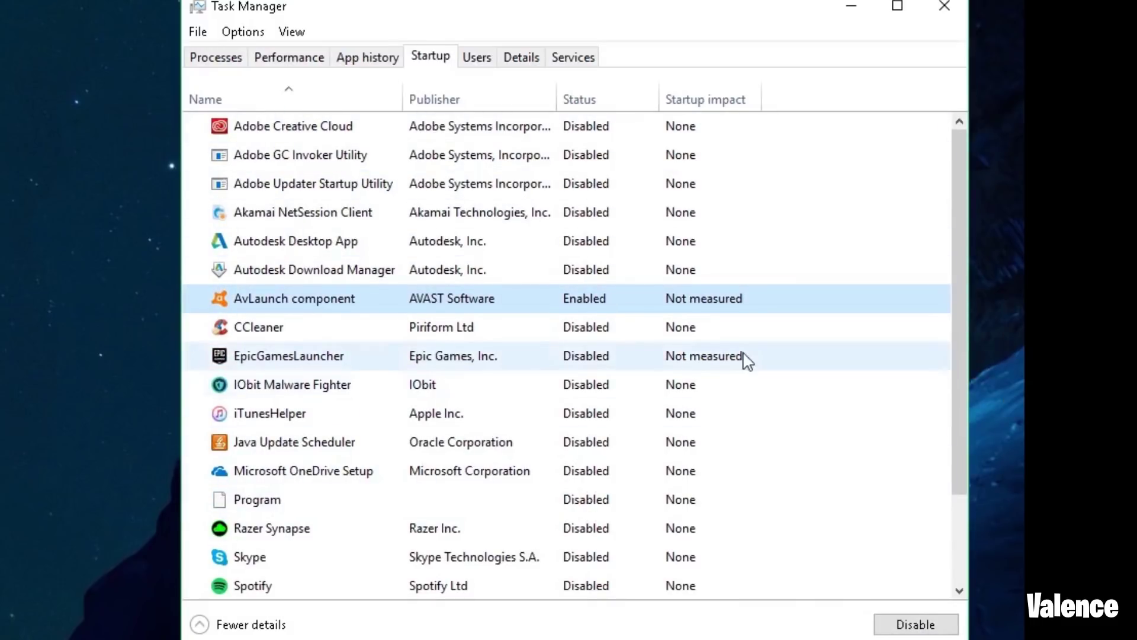
pyautogui.moveTo(748, 359)
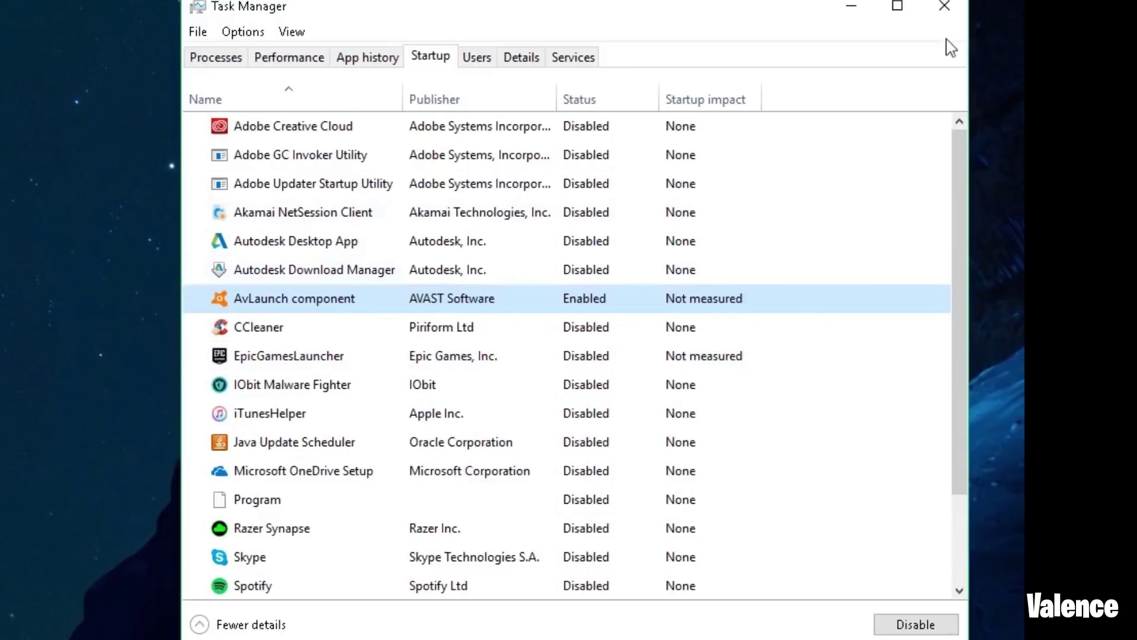
pyautogui.click(944, 7)
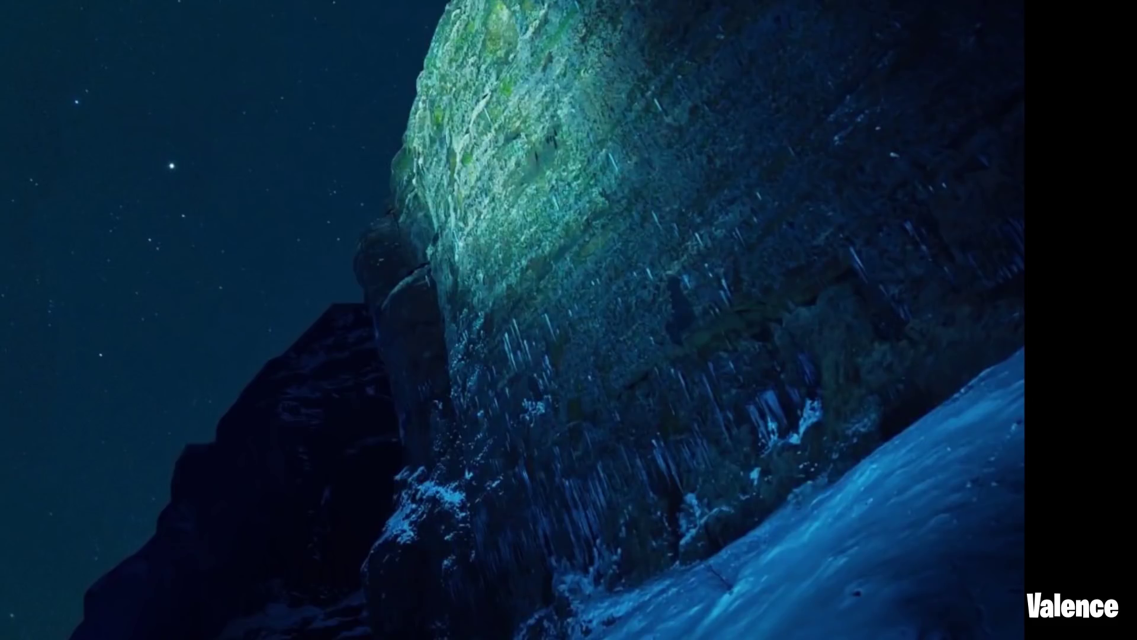
# Bring up the Run dialog and open the Windows Temp folder with "temp"
pyautogui.press('super')
pyautogui.write('rs')
pyautogui.press('BackSpace')
pyautogui.write('u')
pyautogui.press('Return')
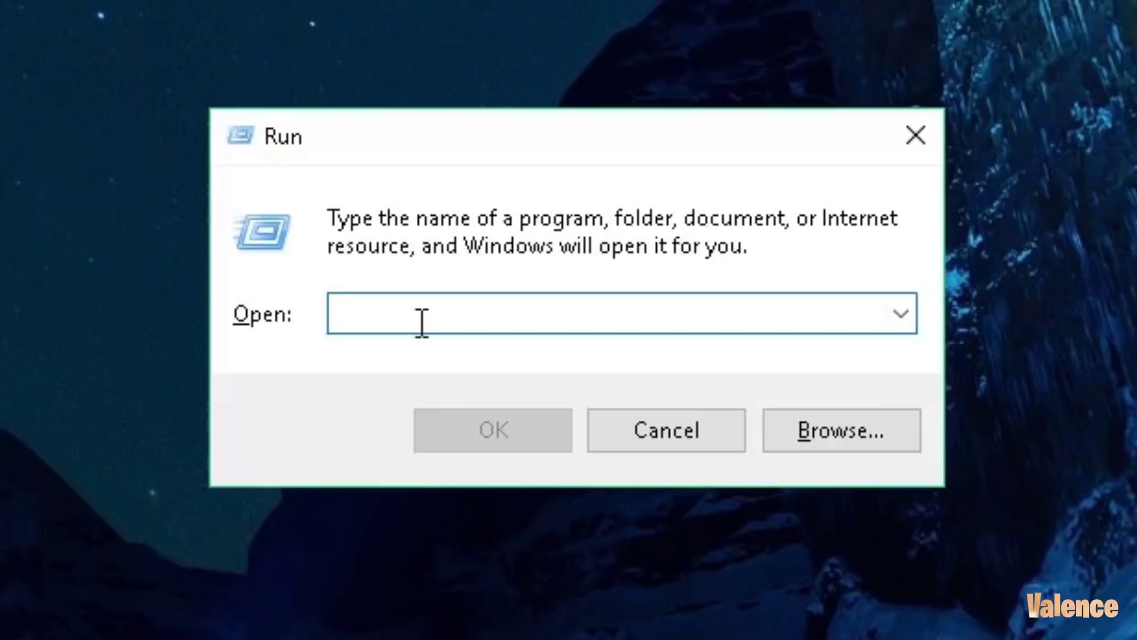
pyautogui.write('temp')
pyautogui.press('Return')
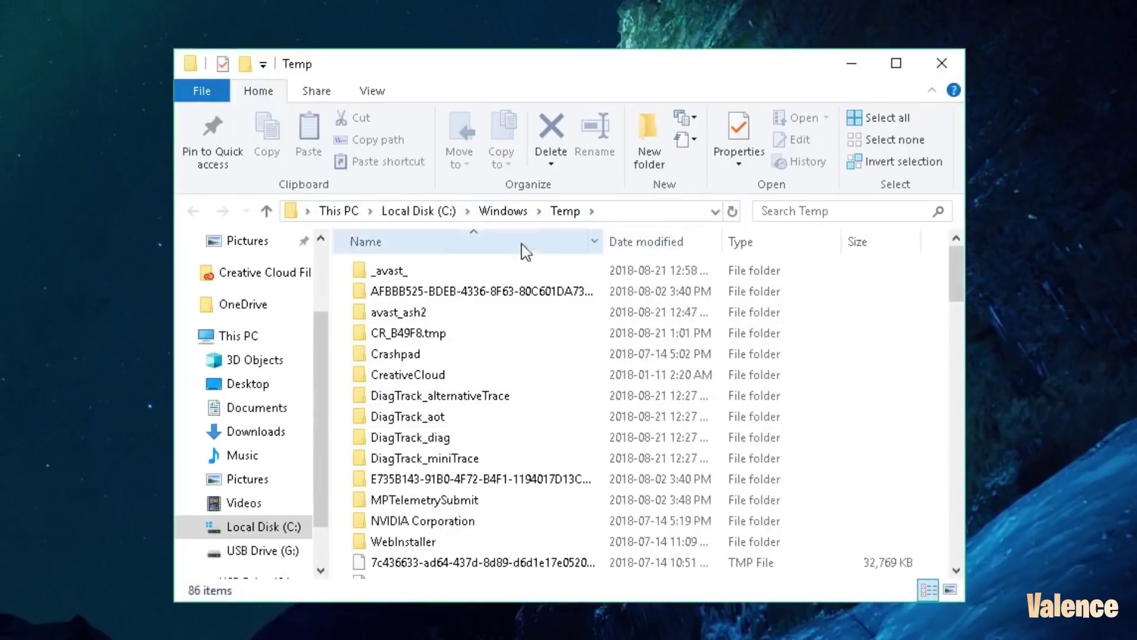
# Delete all items in the Windows Temp folder, granting administrator permission and skipping every item that is open in another program
pyautogui.click(414, 278)
pyautogui.scroll(-2, 550, 385)
pyautogui.scroll(2, 503, 355)
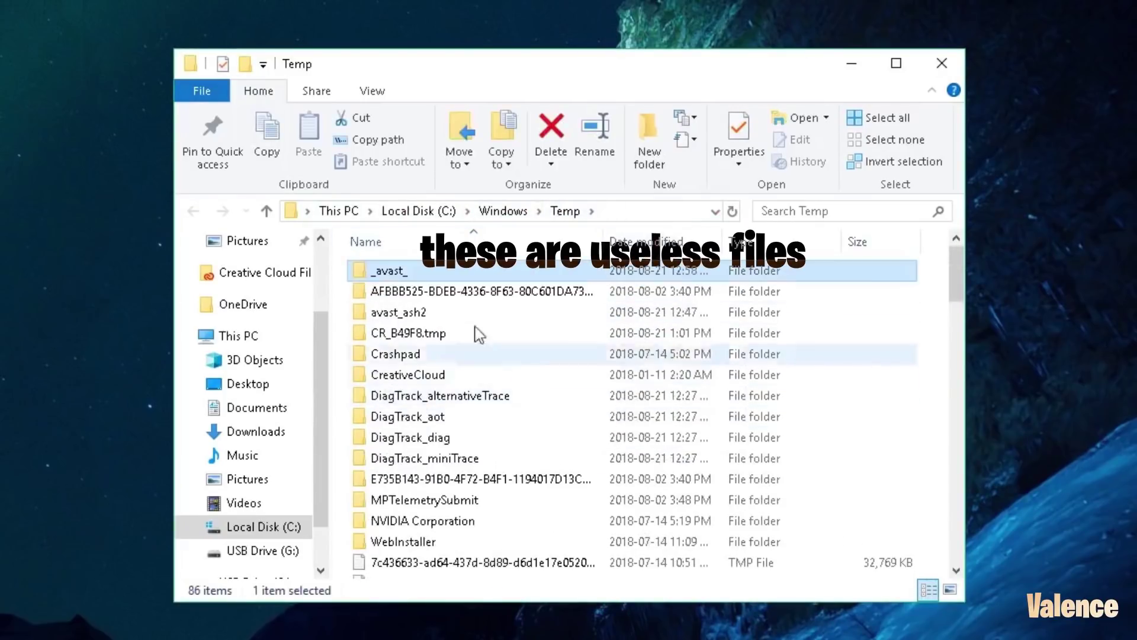
pyautogui.moveTo(341, 267); pyautogui.dragTo(454, 580)
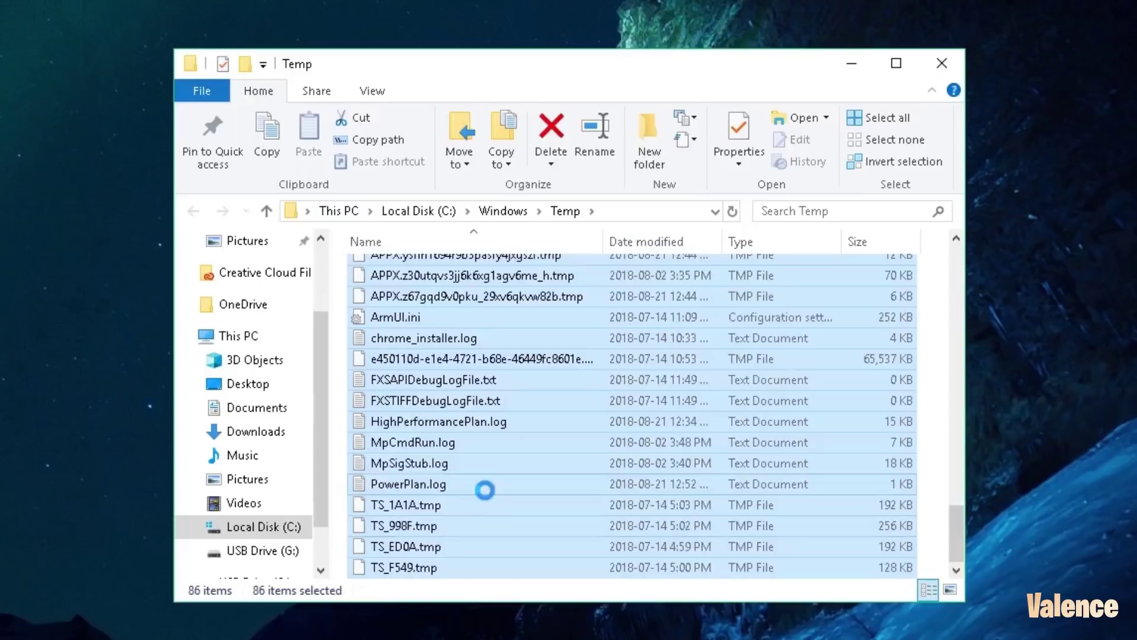
pyautogui.rightClick(484, 489)
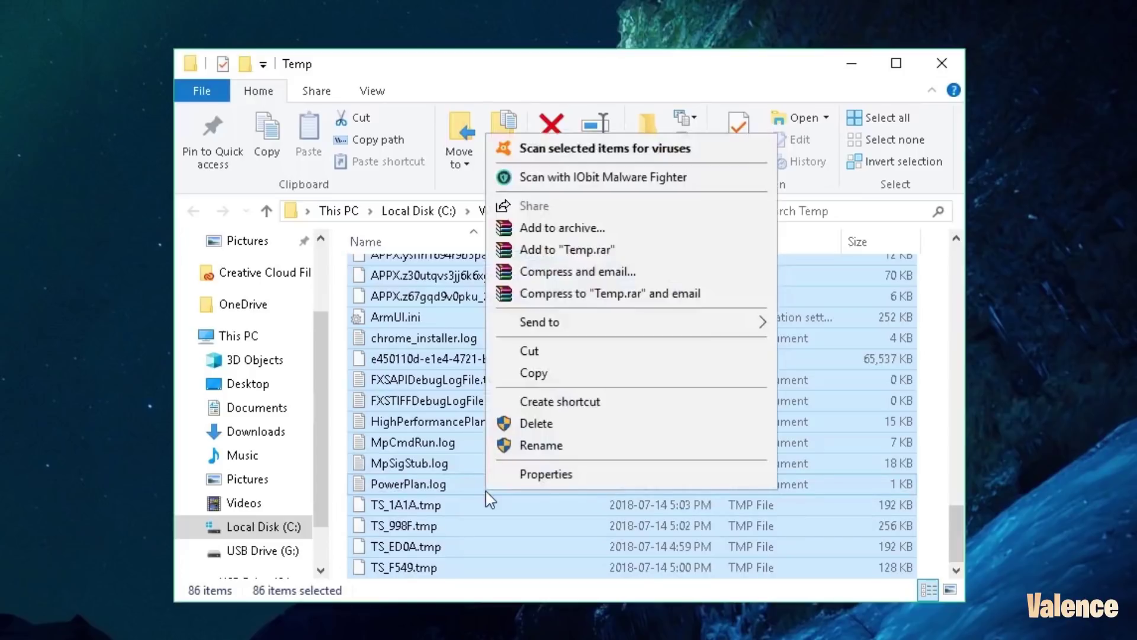
pyautogui.click(537, 429)
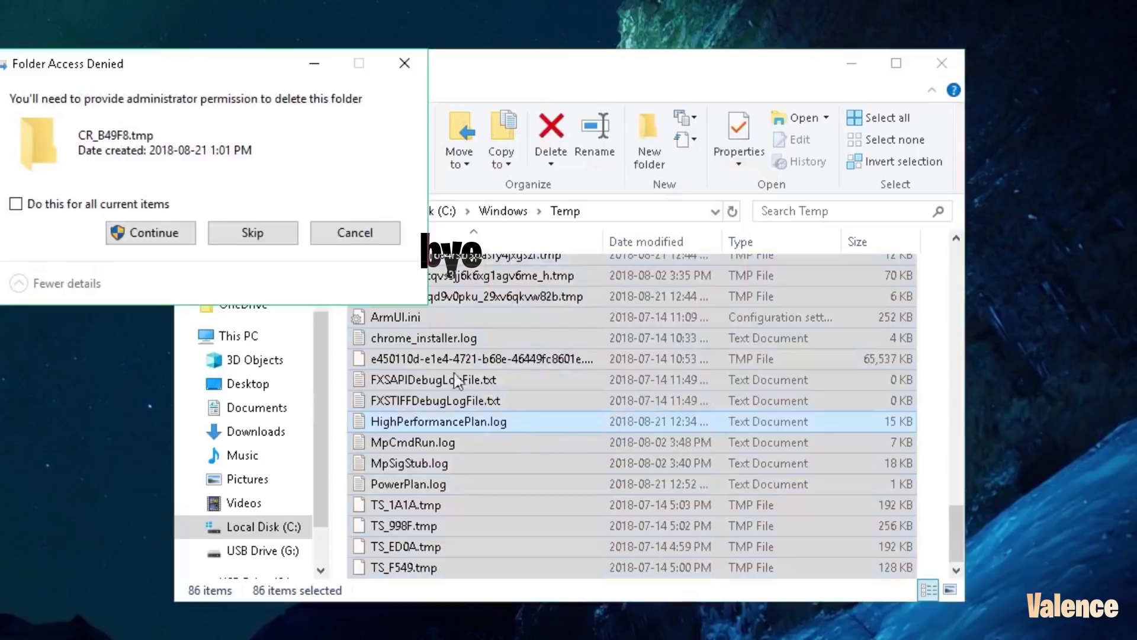
pyautogui.click(154, 236)
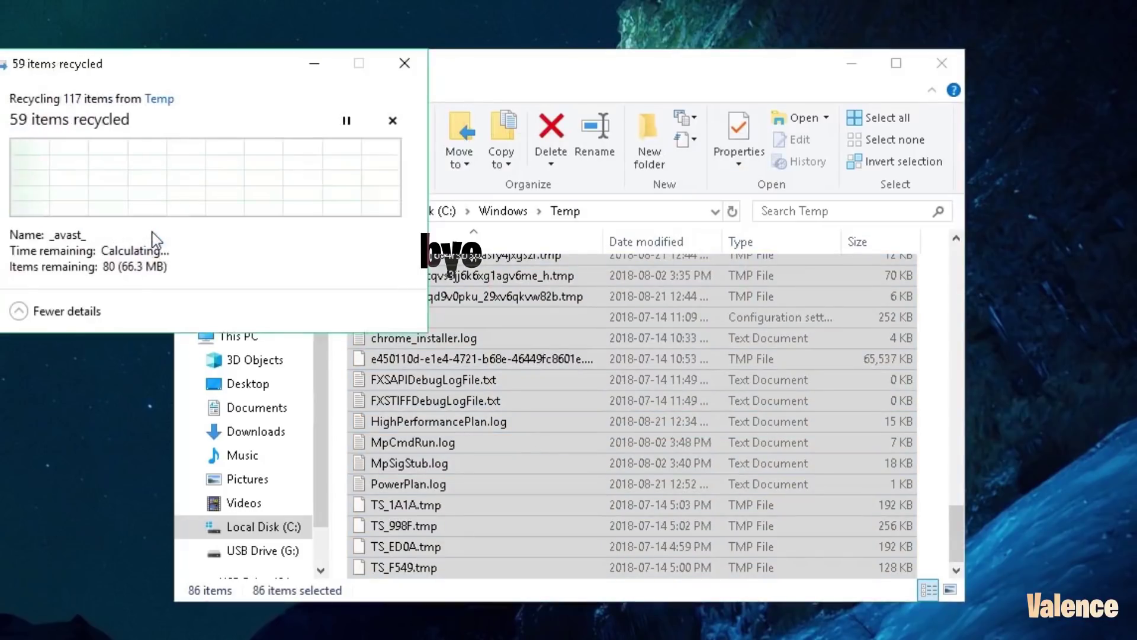
pyautogui.click(112, 251)
pyautogui.click(268, 284)
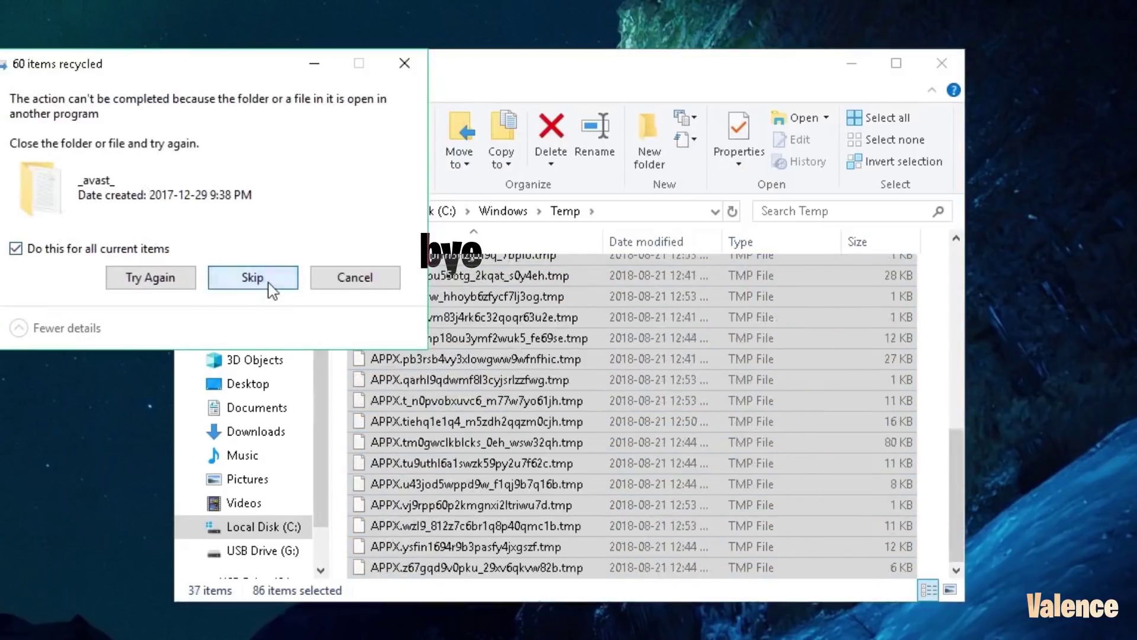
# Skip all remaining folders and files that are in use during the deletion and close the Windows Temp folder
pyautogui.click(88, 248)
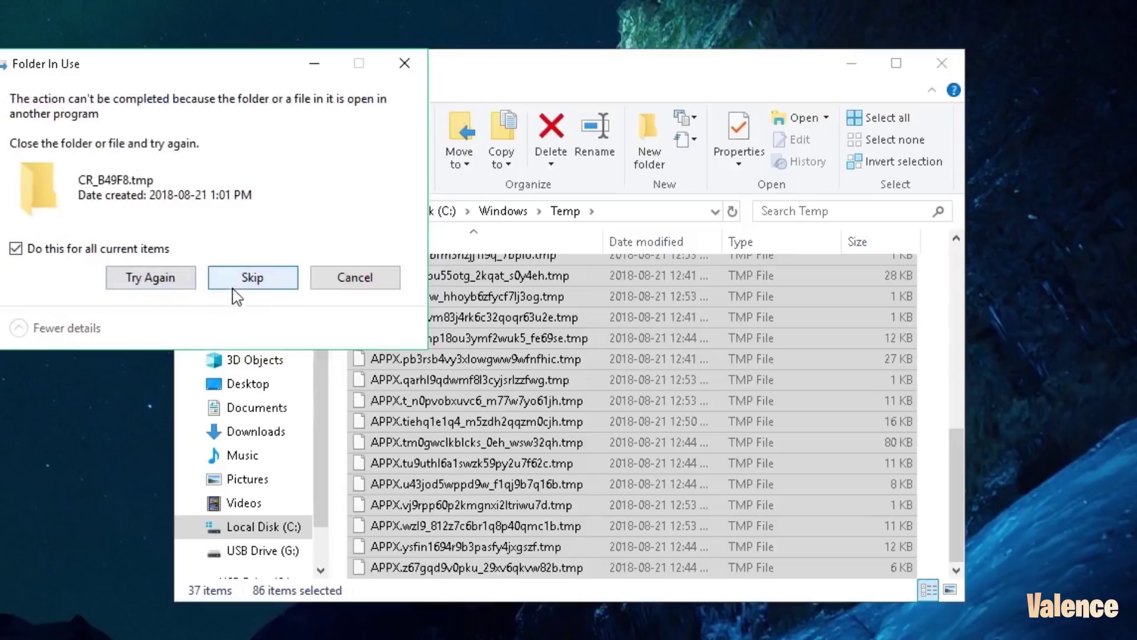
pyautogui.click(261, 283)
pyautogui.click(93, 234)
pyautogui.click(260, 265)
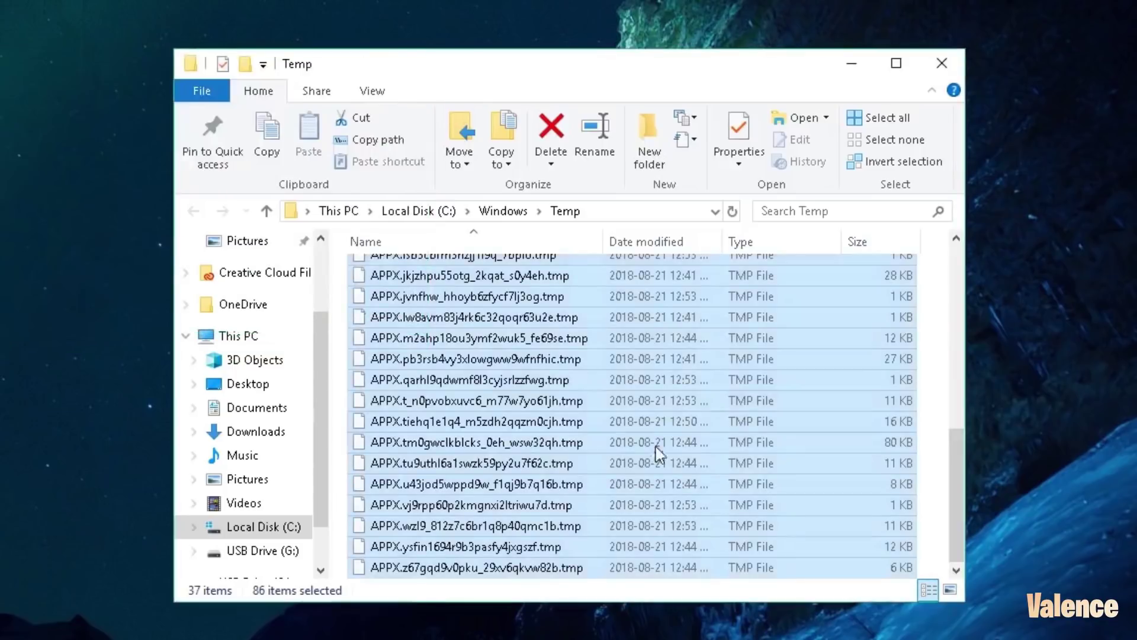
pyautogui.click(942, 63)
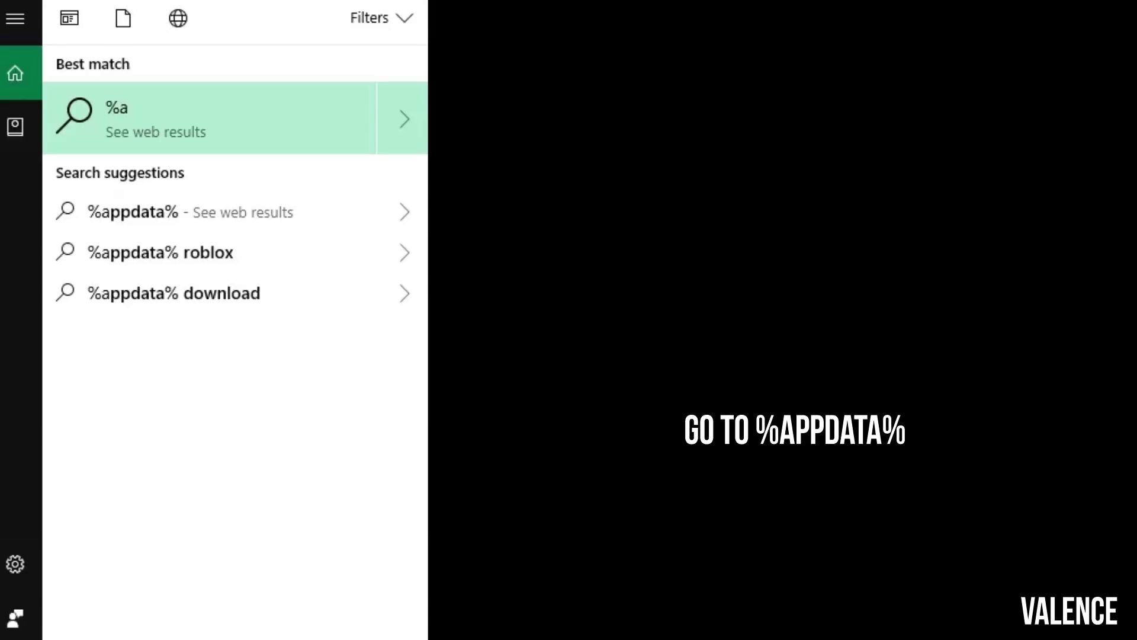
# Search Windows for "%appdata%" and open the Saved folder under AppData, Local, FortniteGame
pyautogui.write('ppdata%')
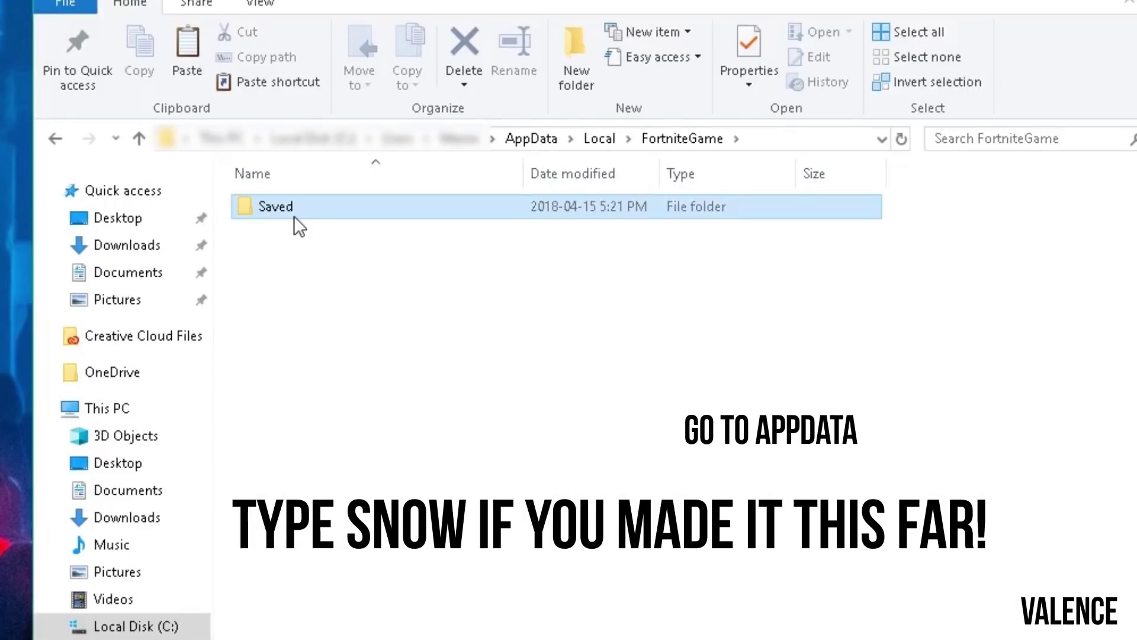
pyautogui.doubleClick(293, 216)
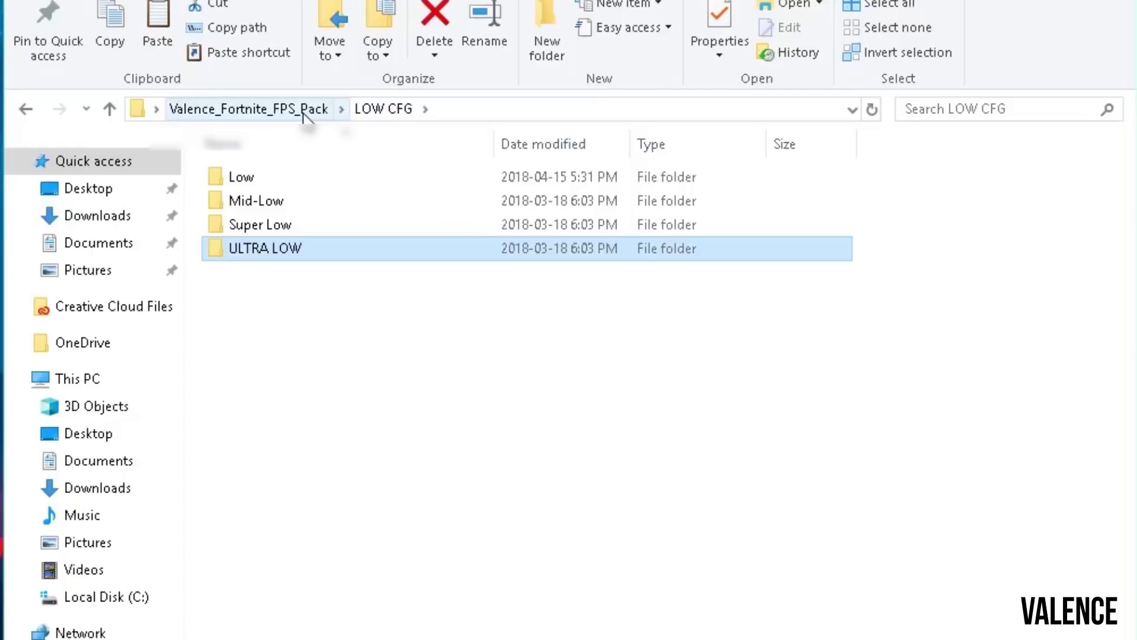
# Open the ULTRA LOW folder inside LOW CFG of Valence_Fortnite_FPS_Pack
pyautogui.press('Return')
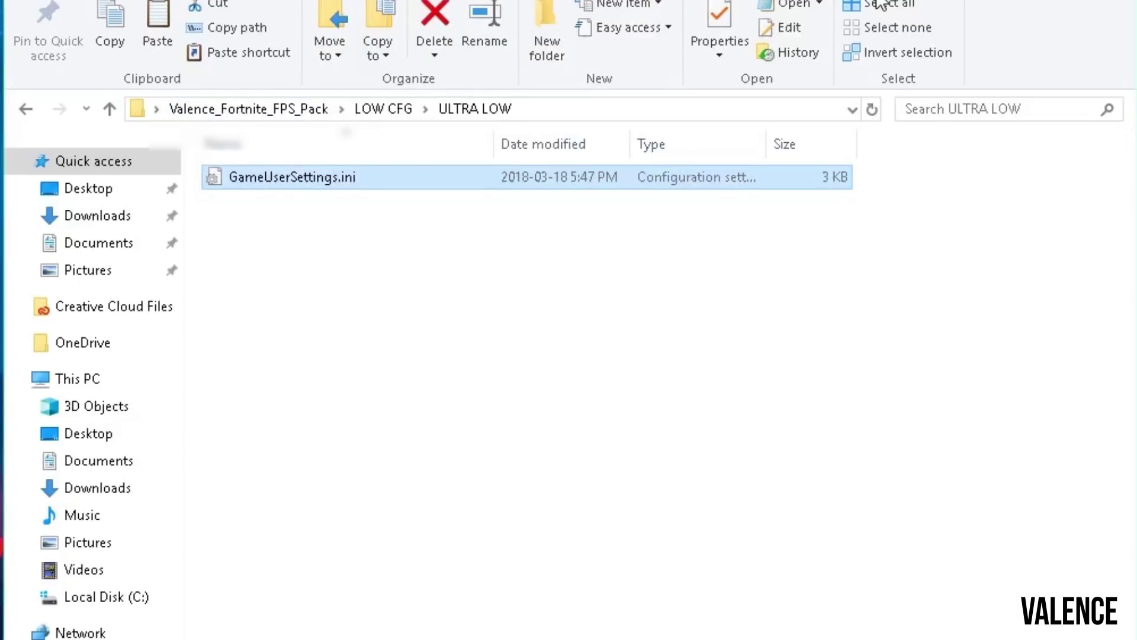